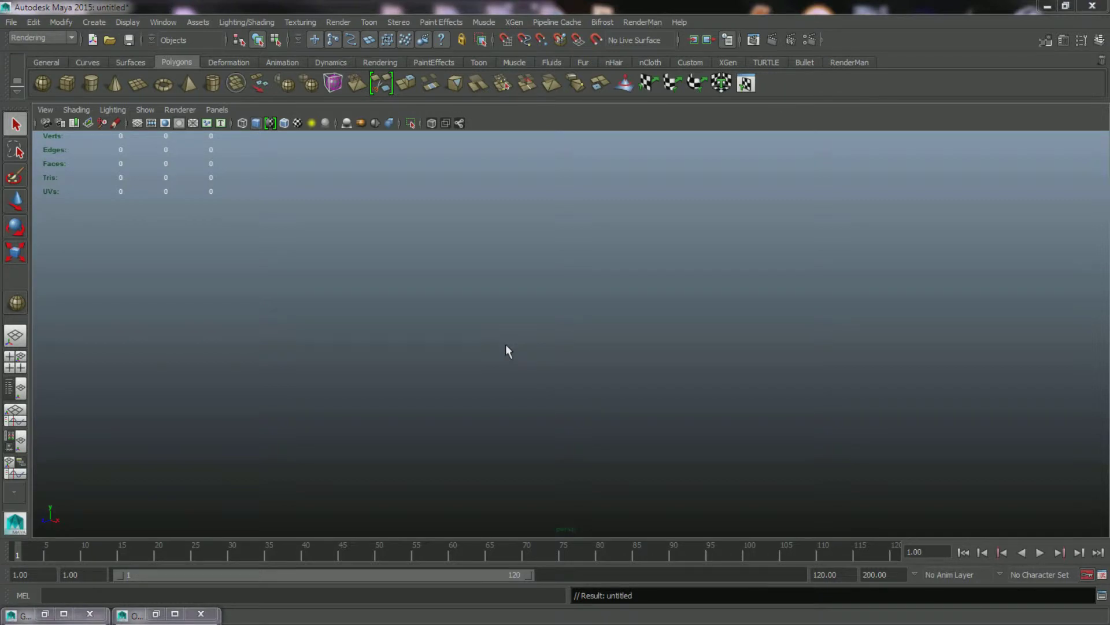
Open the recent scene rocket_sniper_redone.mb, discarding the unsaved changes in the untitled scene.
{"action": "left_click", "coordinate": [16, 22]}
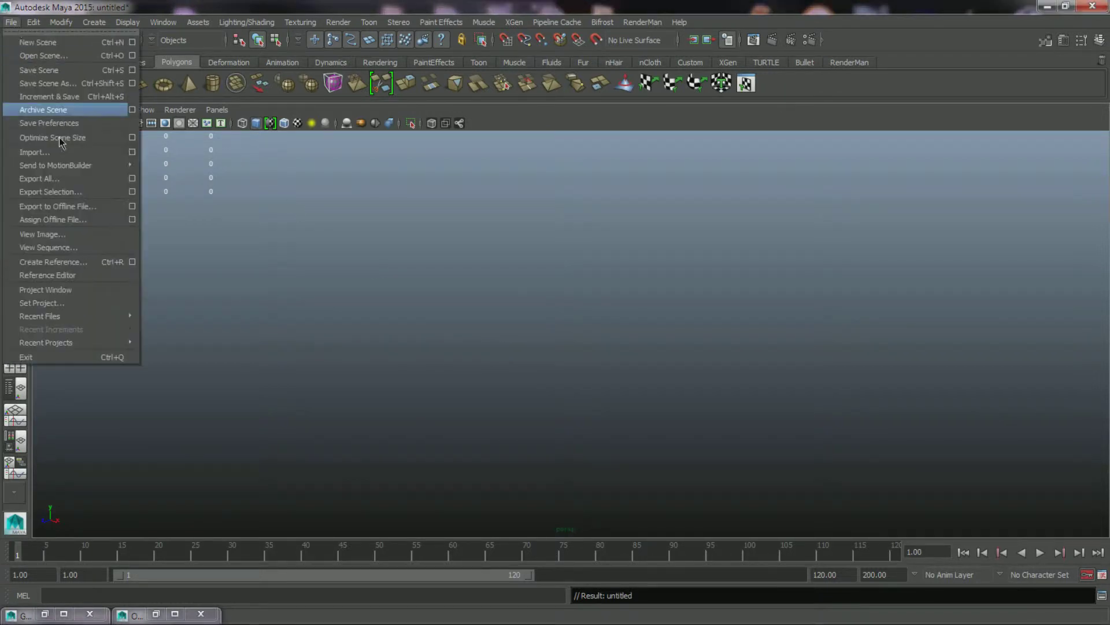
{"action": "mouse_move", "coordinate": [70, 316]}
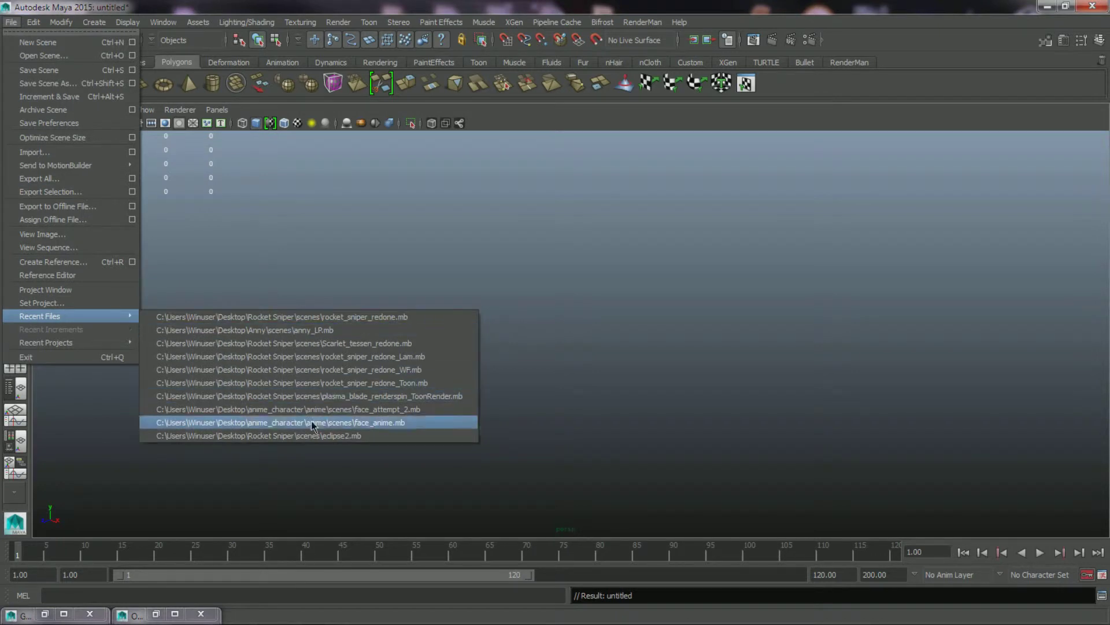
{"action": "left_click", "coordinate": [360, 317]}
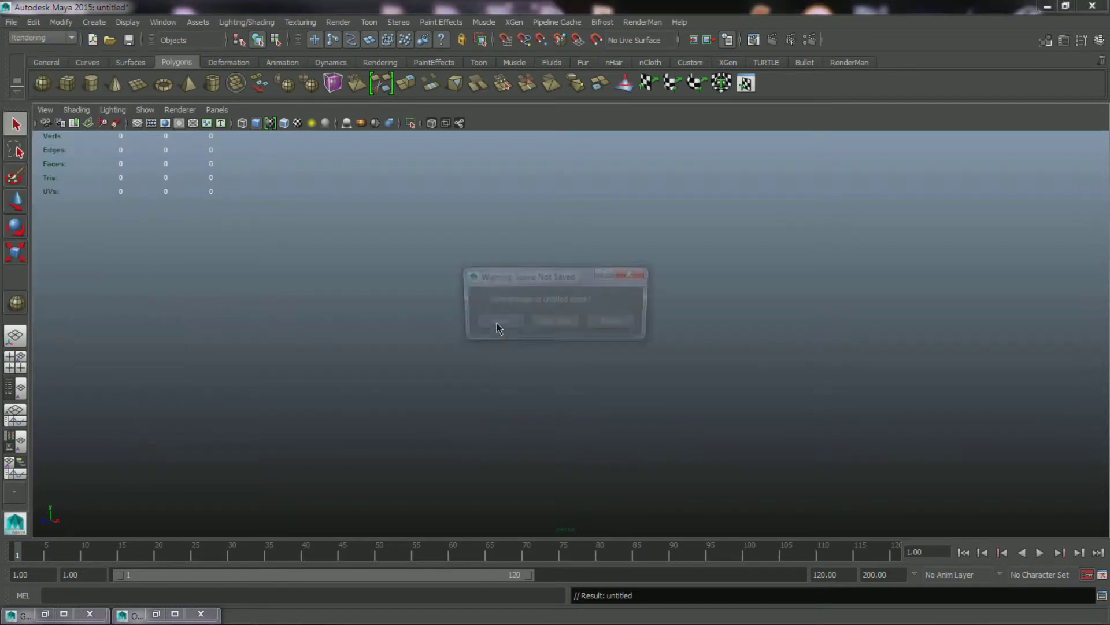
{"action": "left_click", "coordinate": [543, 325]}
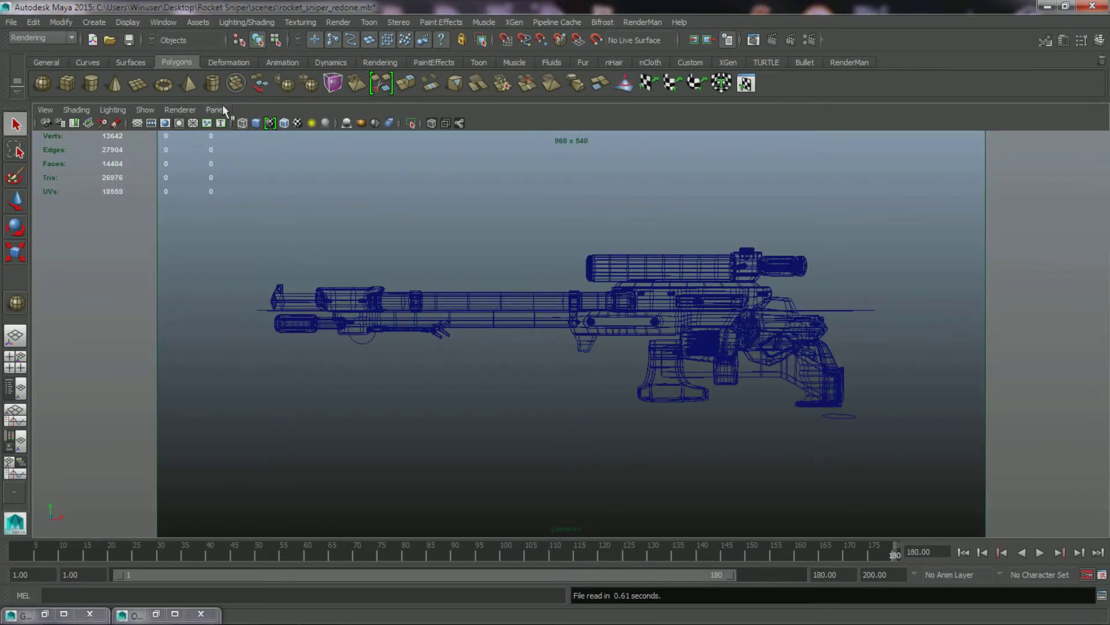
Show the rifle through the persp camera with smooth shading and view it from several angles.
{"action": "left_click", "coordinate": [222, 110]}
{"action": "mouse_move", "coordinate": [289, 122]}
{"action": "left_click", "coordinate": [342, 140]}
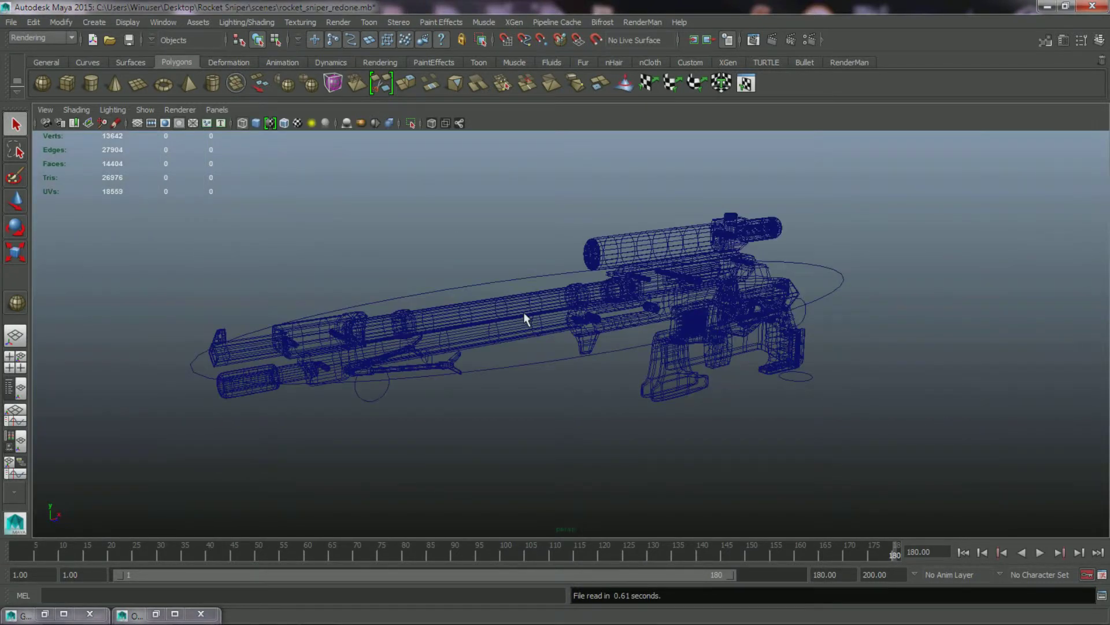
{"action": "key", "text": "5"}
{"action": "mouse_move", "coordinate": [505, 286]}
{"action": "left_mouse_down", "text": "alt"}
{"action": "mouse_move", "coordinate": [595, 265]}
{"action": "mouse_move", "coordinate": [706, 290]}
{"action": "mouse_move", "coordinate": [498, 305]}
{"action": "left_mouse_up", "text": "alt"}
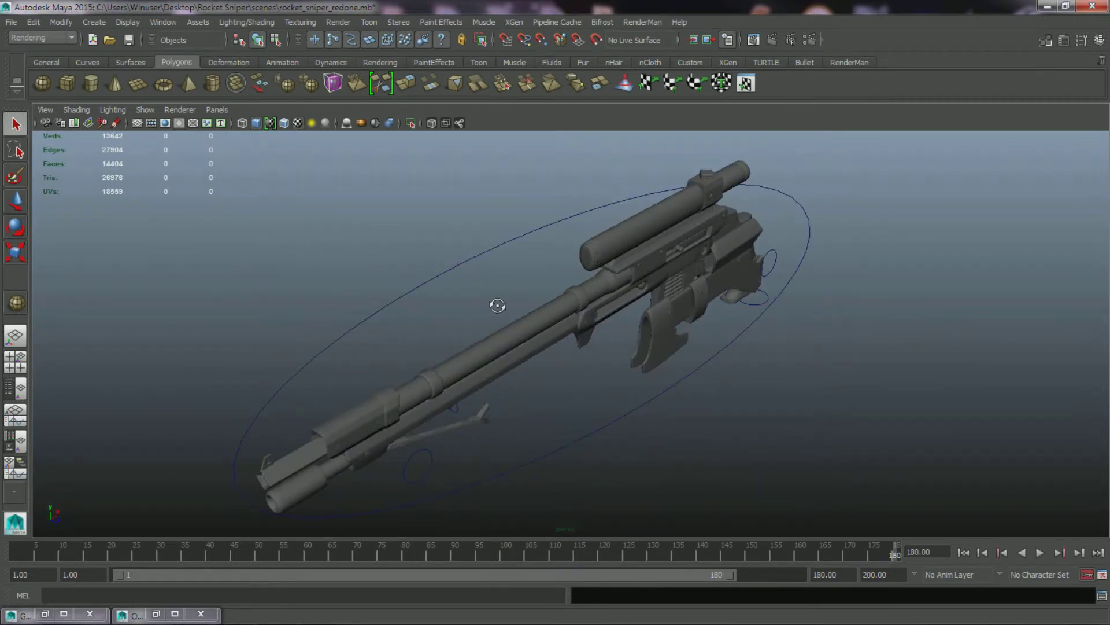
{"action": "left_click_drag", "start_coordinate": [660, 394], "coordinate": [505, 338], "text": "alt"}
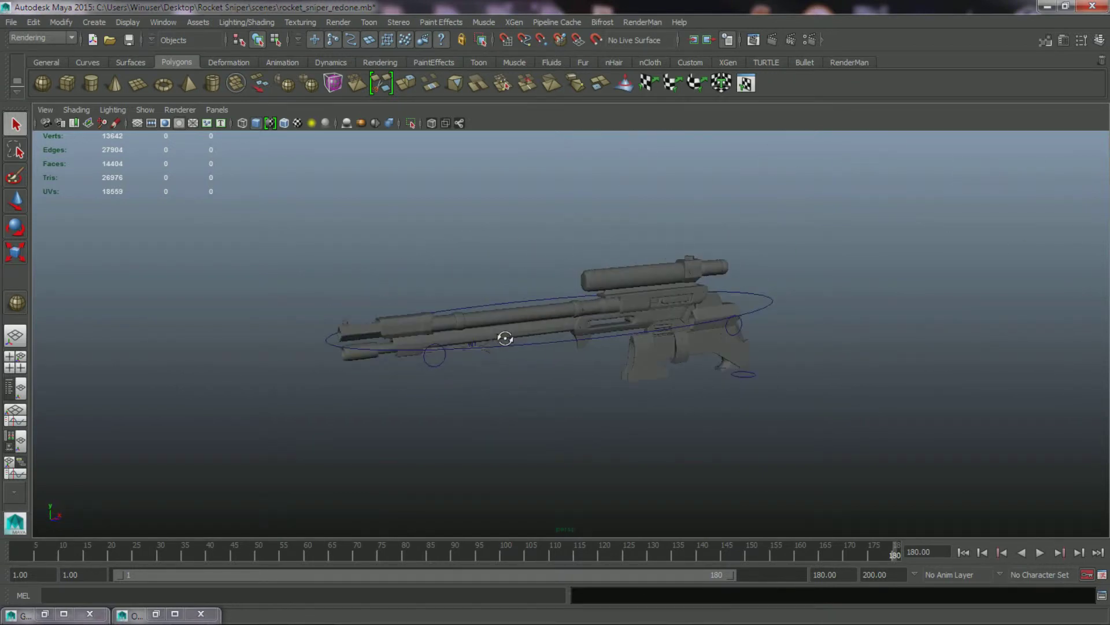
{"action": "left_click_drag", "start_coordinate": [471, 263], "coordinate": [449, 270], "text": "alt"}
Select the entire rifle with its control curves and examine the hierarchy under nurbsCircle6 and group9 in the Outliner.
{"action": "left_click_drag", "start_coordinate": [273, 190], "coordinate": [866, 466]}
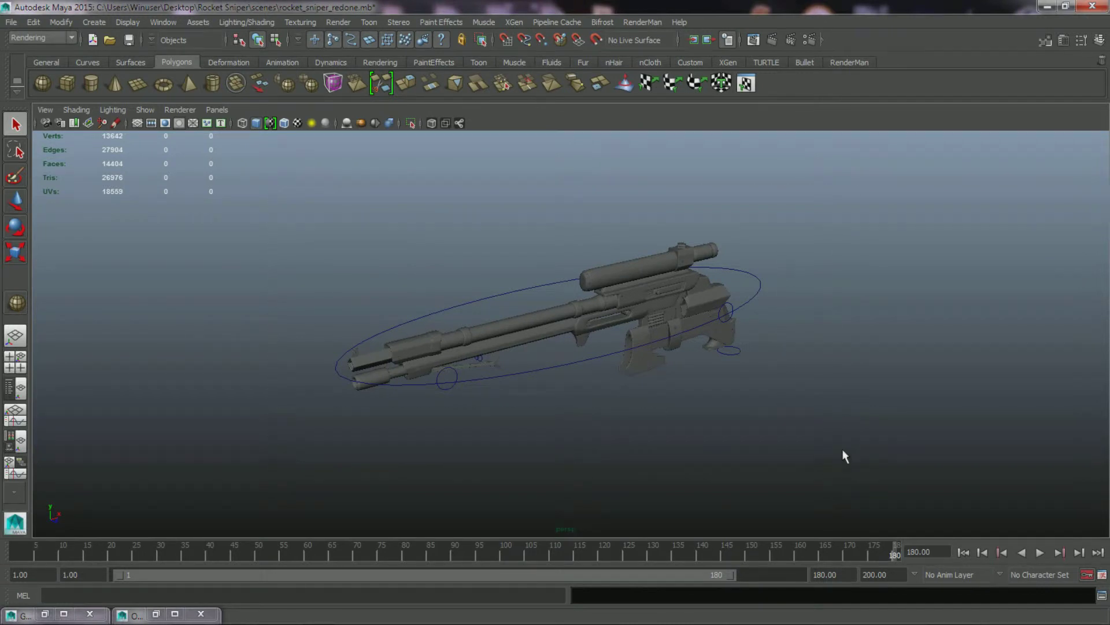
{"action": "left_click", "coordinate": [163, 22]}
{"action": "left_click", "coordinate": [216, 122]}
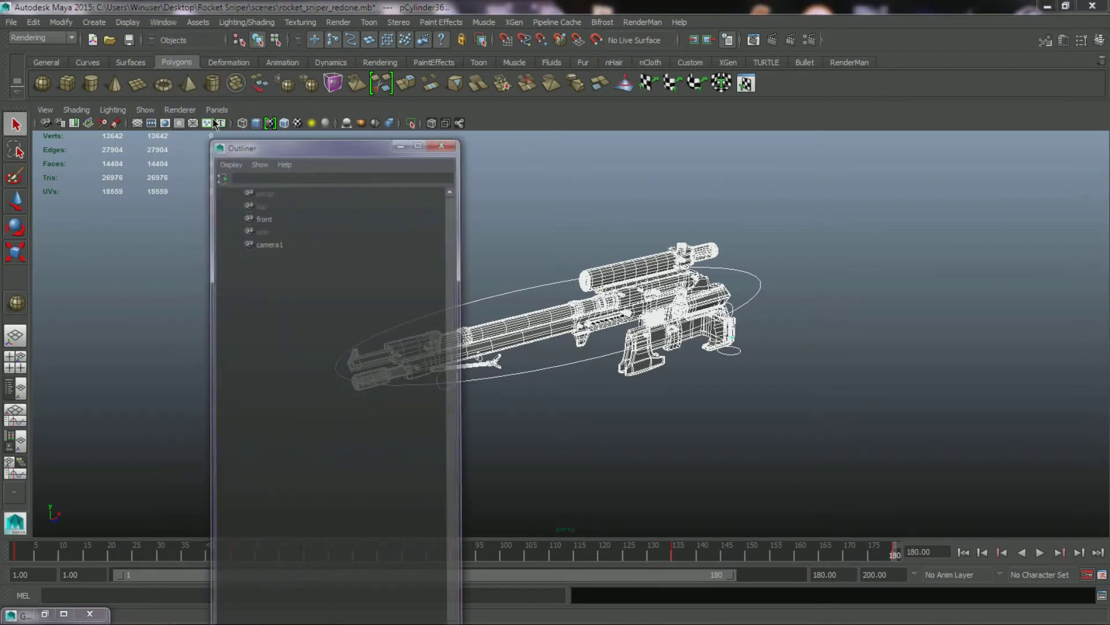
{"action": "left_click", "coordinate": [271, 130]}
{"action": "left_click", "coordinate": [300, 192]}
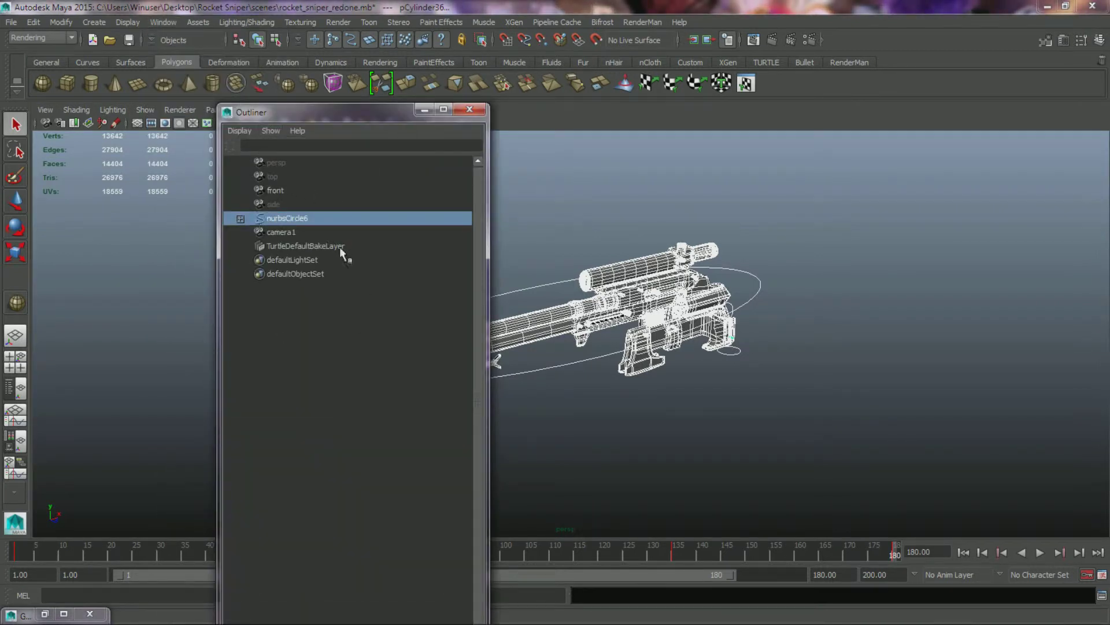
{"action": "left_click", "coordinate": [240, 219]}
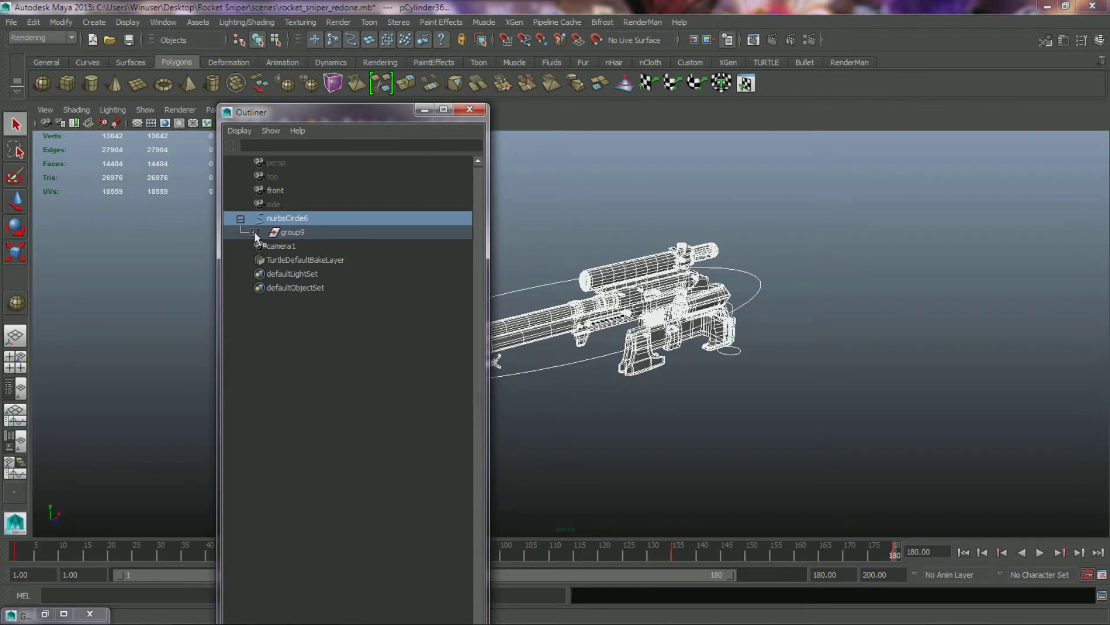
{"action": "left_click", "coordinate": [254, 232]}
{"action": "scroll", "coordinate": [387, 191], "scroll_direction": "down", "scroll_amount": 3}
{"action": "scroll", "coordinate": [379, 218], "scroll_direction": "up", "scroll_amount": 3}
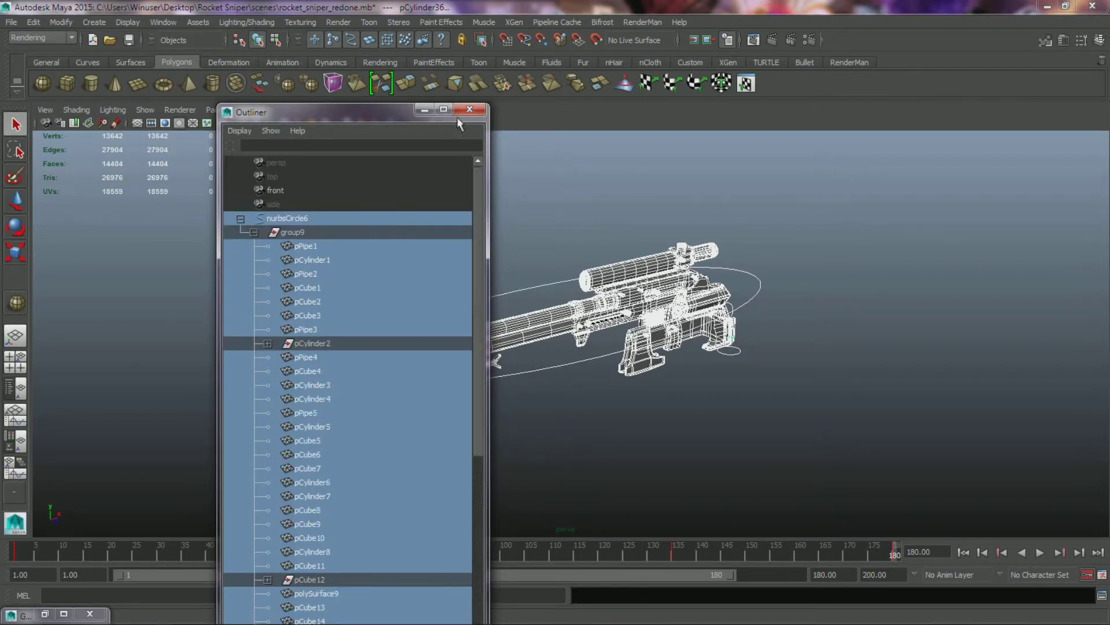
{"action": "left_click", "coordinate": [469, 110]}
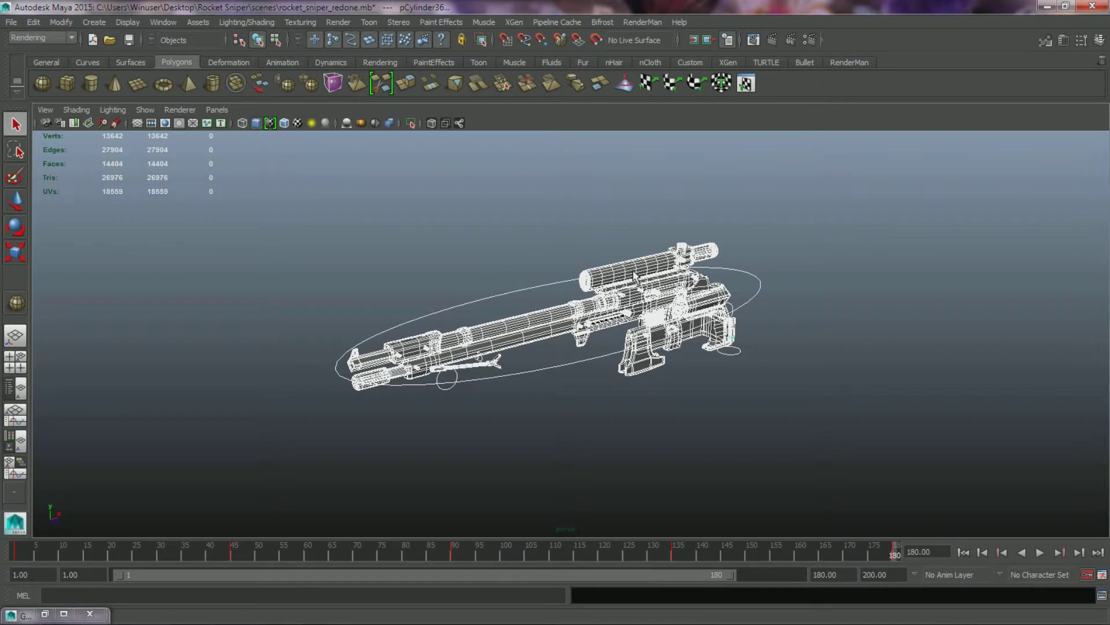
Assign a new Lambert material to the selected rifle and show the attributes of its shading group.
{"action": "right_click_drag", "start_coordinate": [635, 276], "coordinate": [646, 539]}
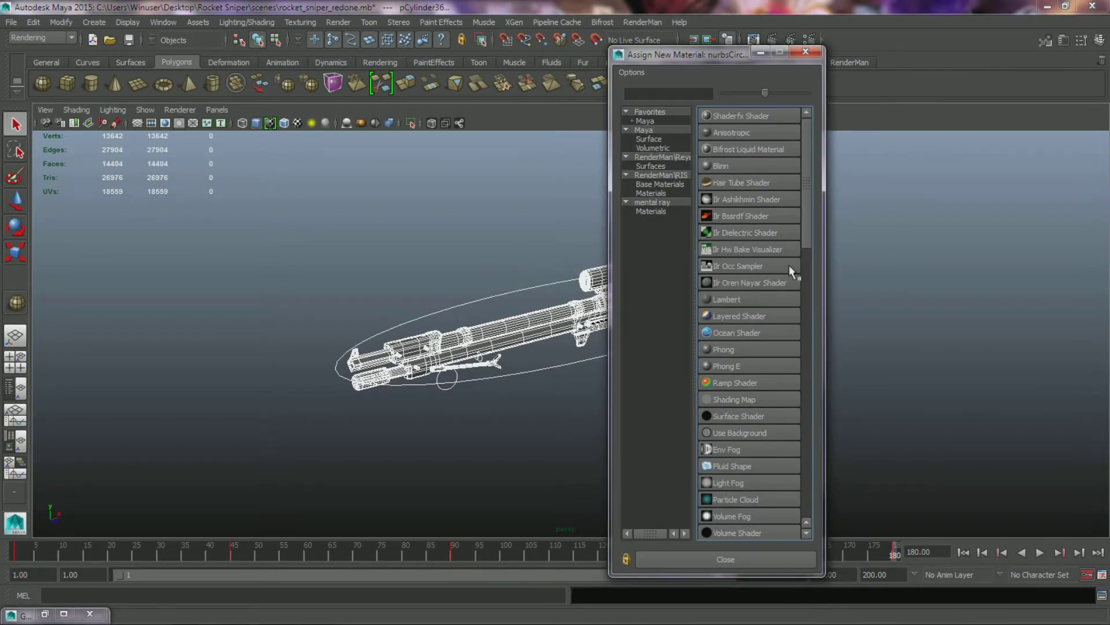
{"action": "left_click", "coordinate": [742, 300]}
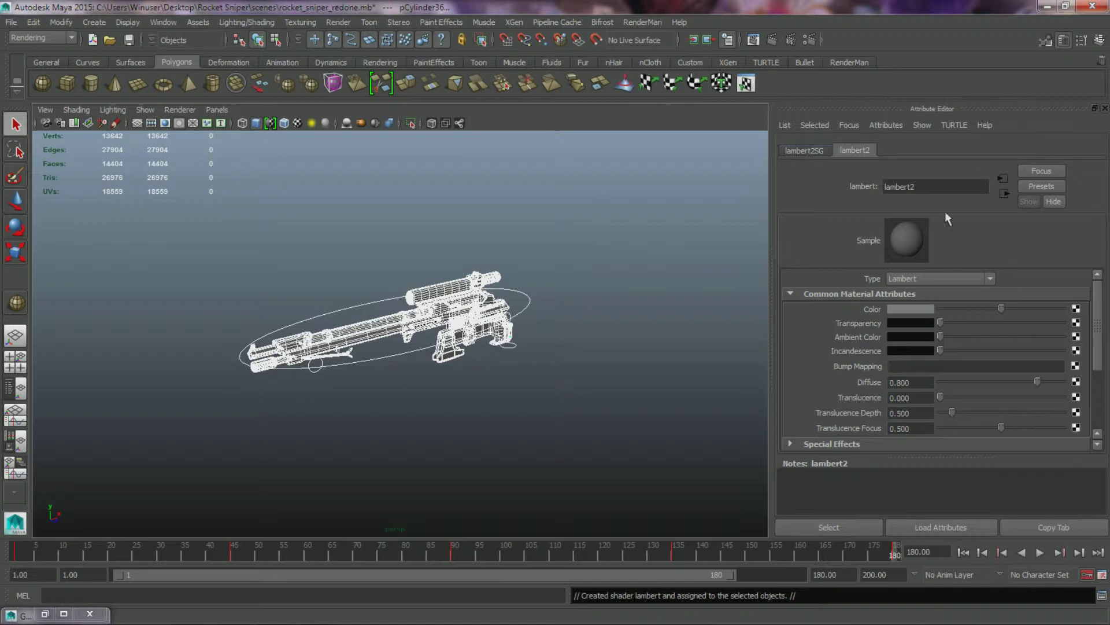
{"action": "left_click", "coordinate": [1003, 194]}
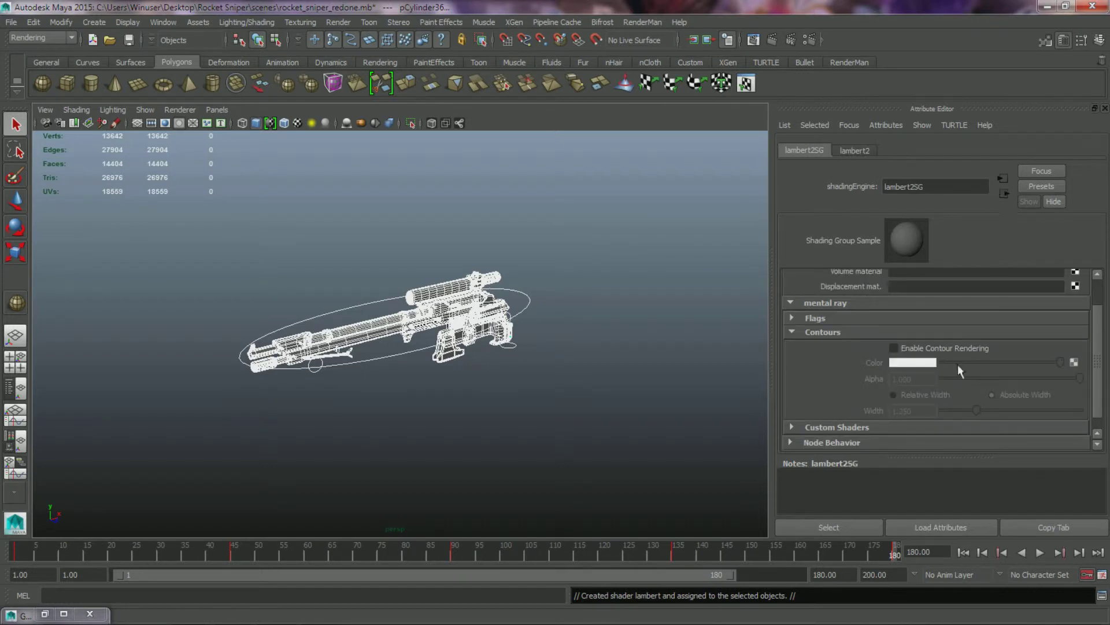
Enable contour rendering in the mental ray contour settings of the lambert2SG shading group.
{"action": "scroll", "coordinate": [957, 365], "scroll_direction": "up", "scroll_amount": 1}
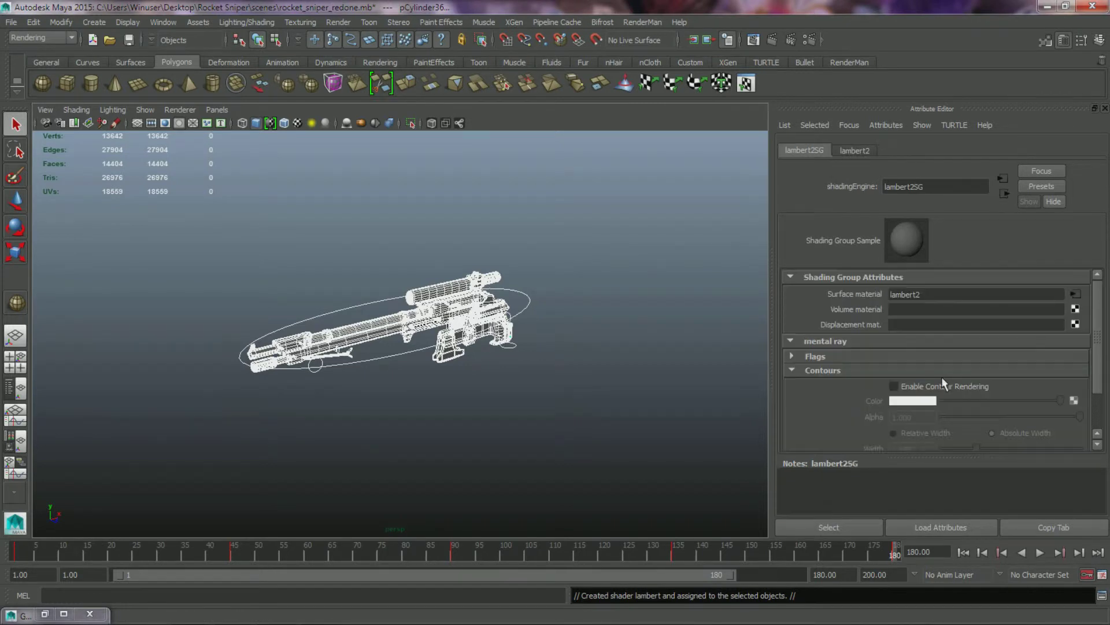
{"action": "left_click", "coordinate": [795, 369]}
{"action": "left_click", "coordinate": [788, 341]}
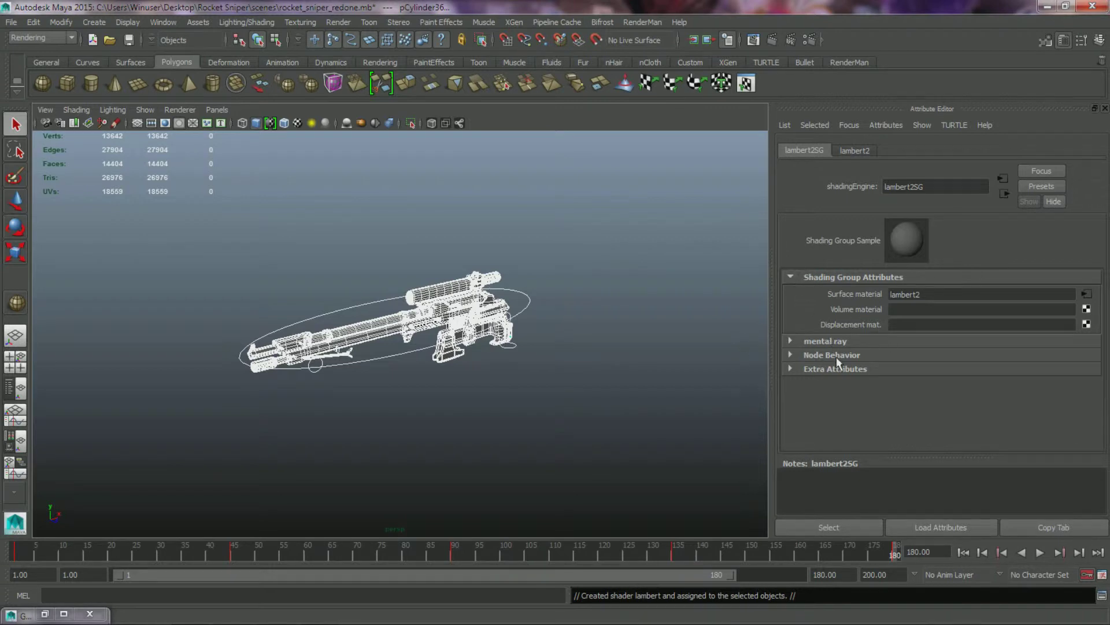
{"action": "left_click", "coordinate": [825, 341]}
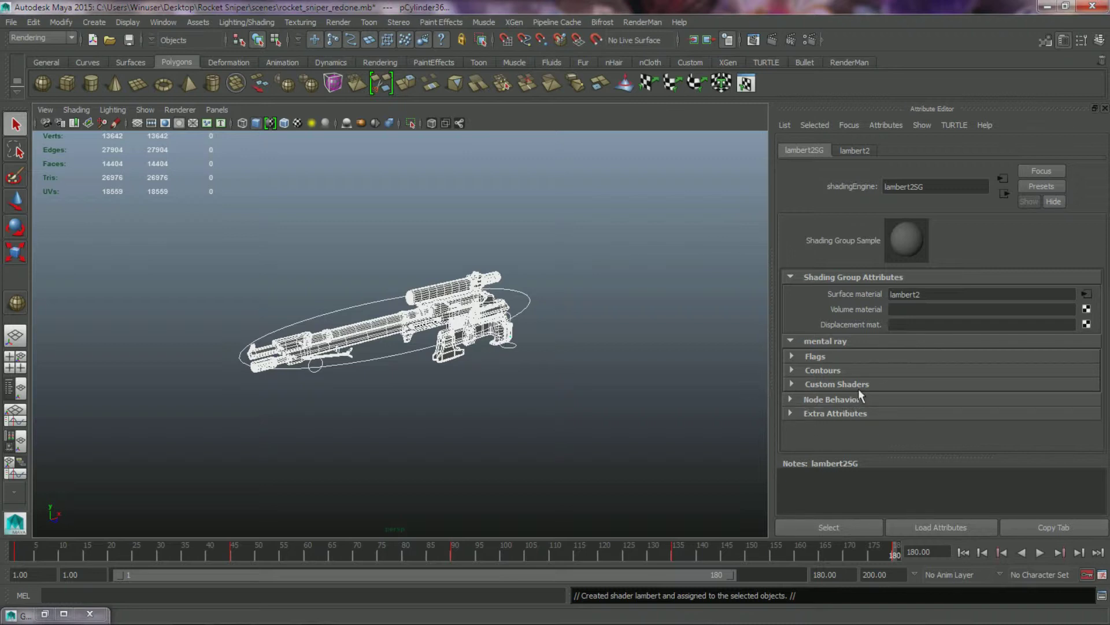
{"action": "left_click", "coordinate": [830, 371]}
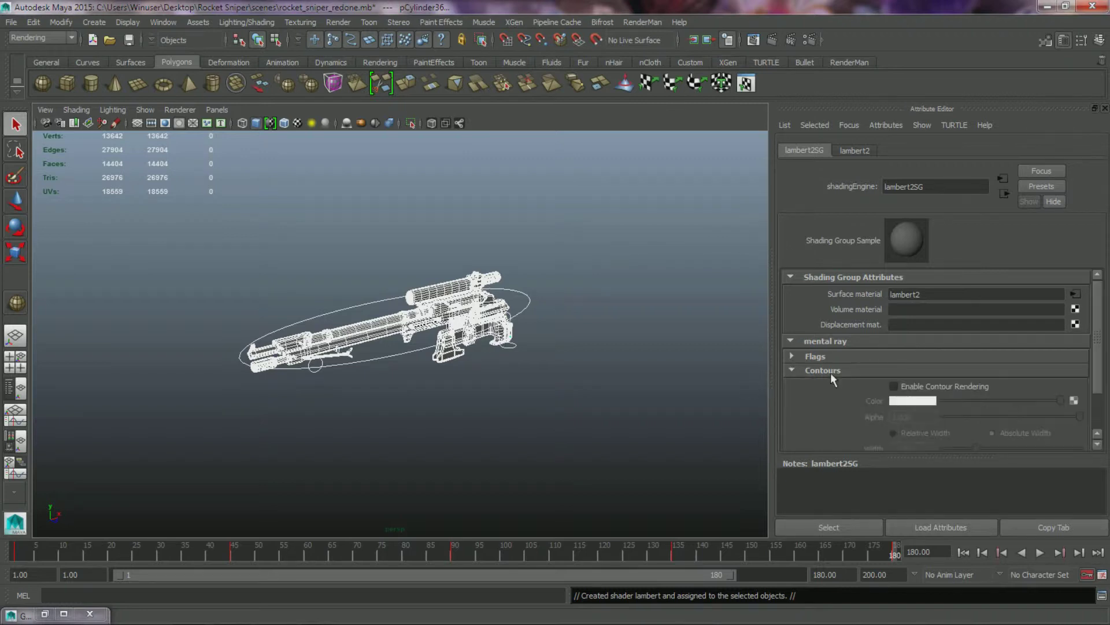
{"action": "scroll", "coordinate": [877, 360], "scroll_direction": "down", "scroll_amount": 2}
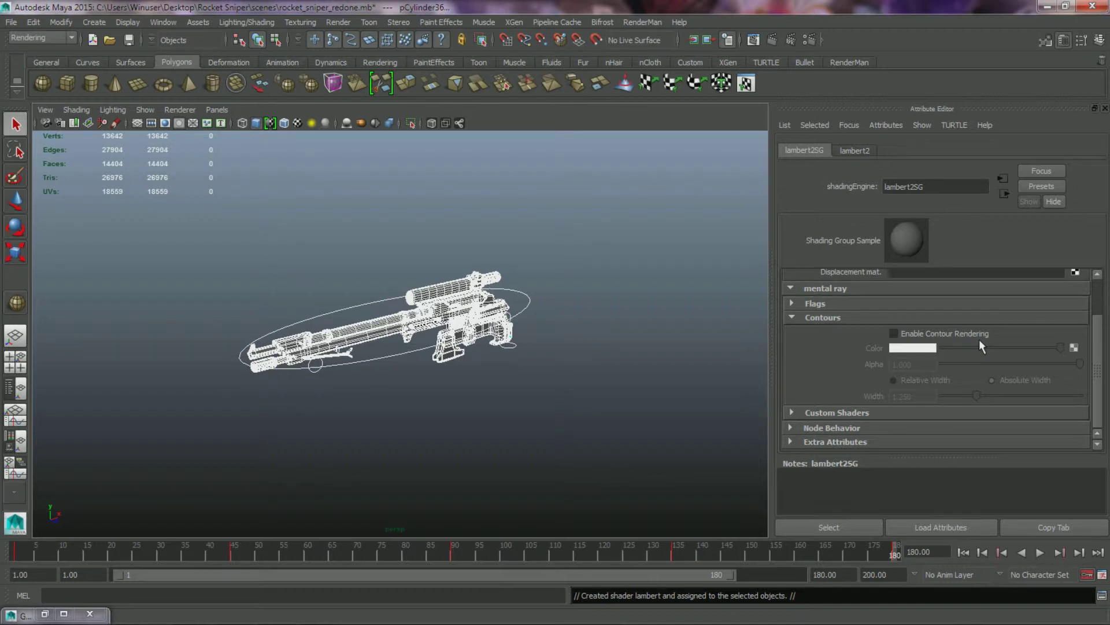
{"action": "left_click", "coordinate": [793, 411]}
{"action": "scroll", "coordinate": [828, 377], "scroll_direction": "down", "scroll_amount": 5}
{"action": "scroll", "coordinate": [848, 407], "scroll_direction": "up", "scroll_amount": 4}
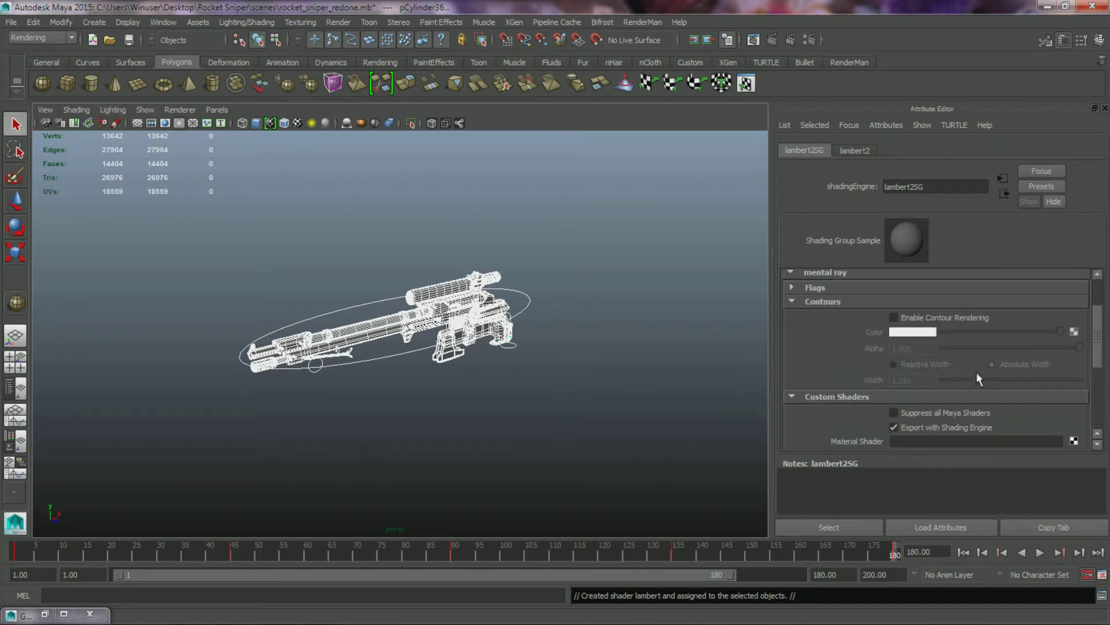
{"action": "left_click", "coordinate": [965, 317]}
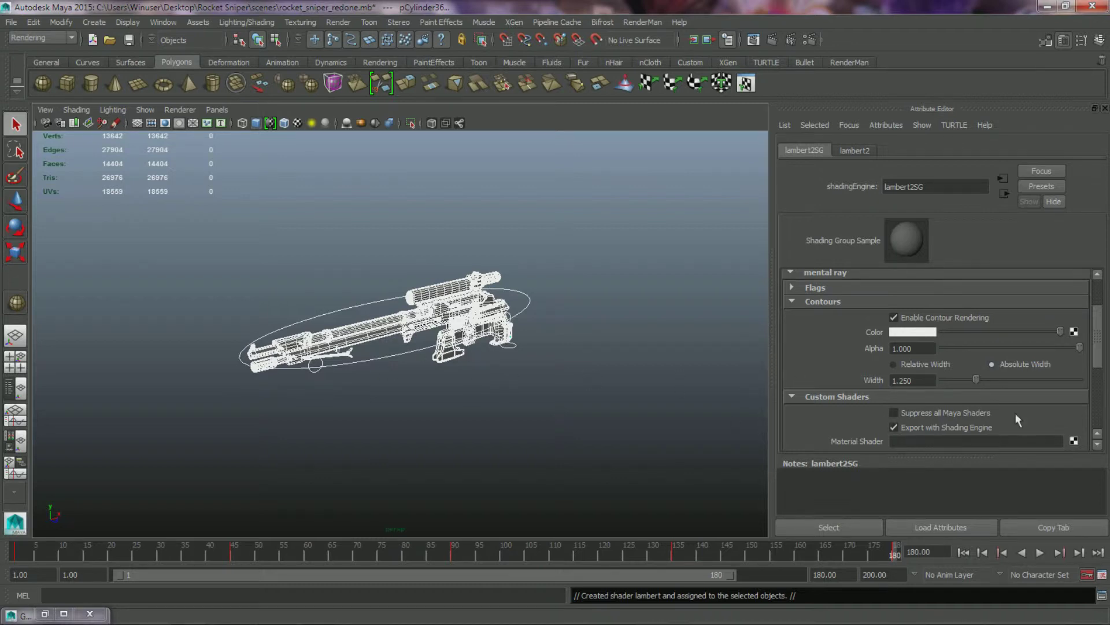
Set the shading group's absolute contour width to 0.05.
{"action": "left_click_drag", "start_coordinate": [968, 381], "coordinate": [952, 377]}
{"action": "left_click", "coordinate": [921, 381]}
{"action": "type", "text": ".05"}
{"action": "key", "text": "Return"}
Go to frame 91, frame the whole rifle in the perspective view, and test-render it with mental ray.
{"action": "scroll", "coordinate": [542, 353], "scroll_direction": "up", "scroll_amount": 5}
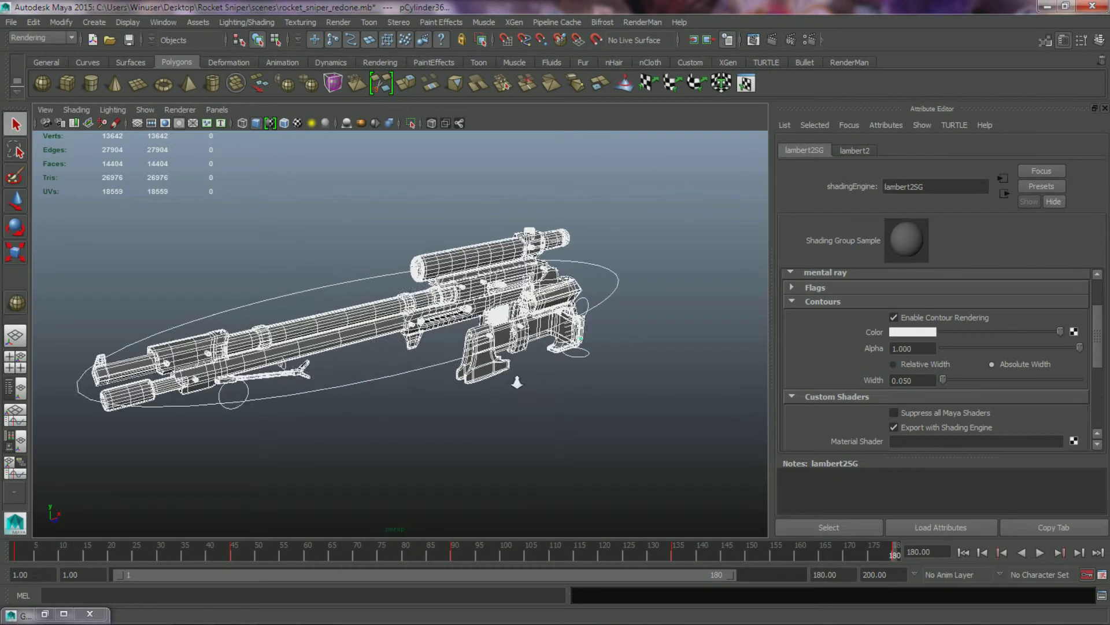
{"action": "scroll", "coordinate": [569, 394], "scroll_direction": "up", "scroll_amount": 5}
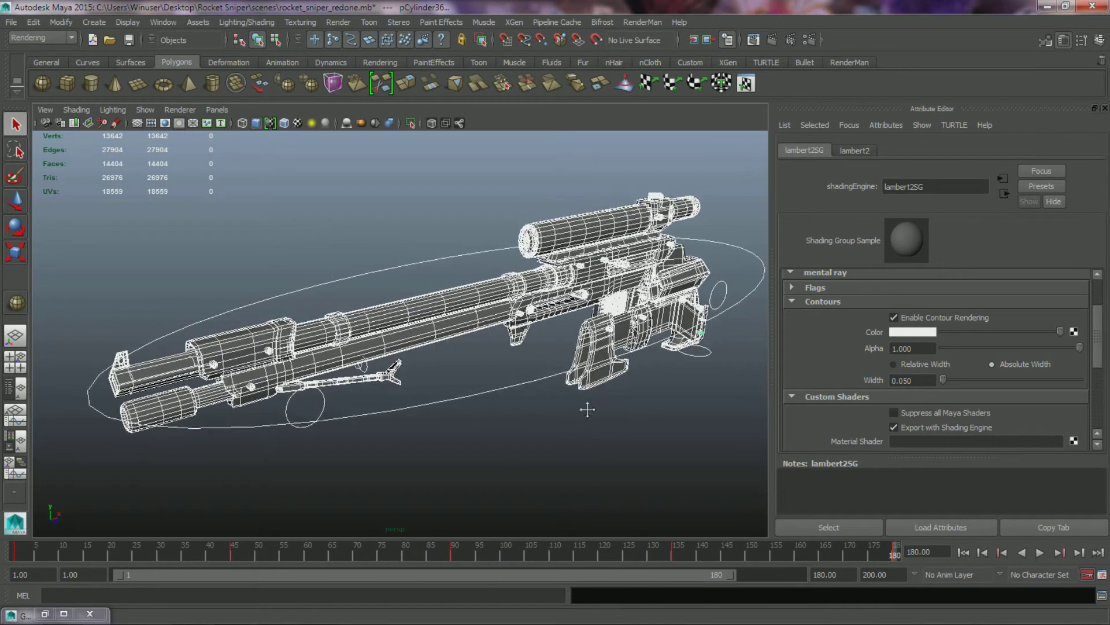
{"action": "left_click_drag", "start_coordinate": [297, 560], "coordinate": [457, 553]}
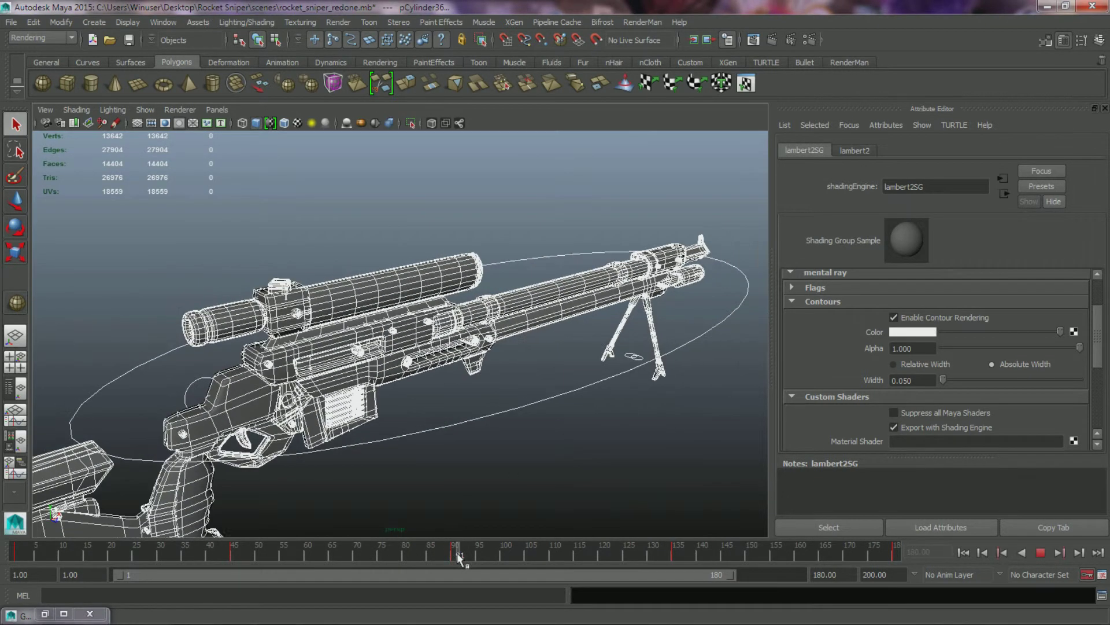
{"action": "mouse_move", "coordinate": [458, 491]}
{"action": "left_mouse_down", "text": "alt"}
{"action": "mouse_move", "coordinate": [565, 488]}
{"action": "mouse_move", "coordinate": [553, 456]}
{"action": "mouse_move", "coordinate": [416, 421]}
{"action": "mouse_move", "coordinate": [453, 485]}
{"action": "left_mouse_up", "text": "alt"}
{"action": "left_click", "coordinate": [772, 39]}
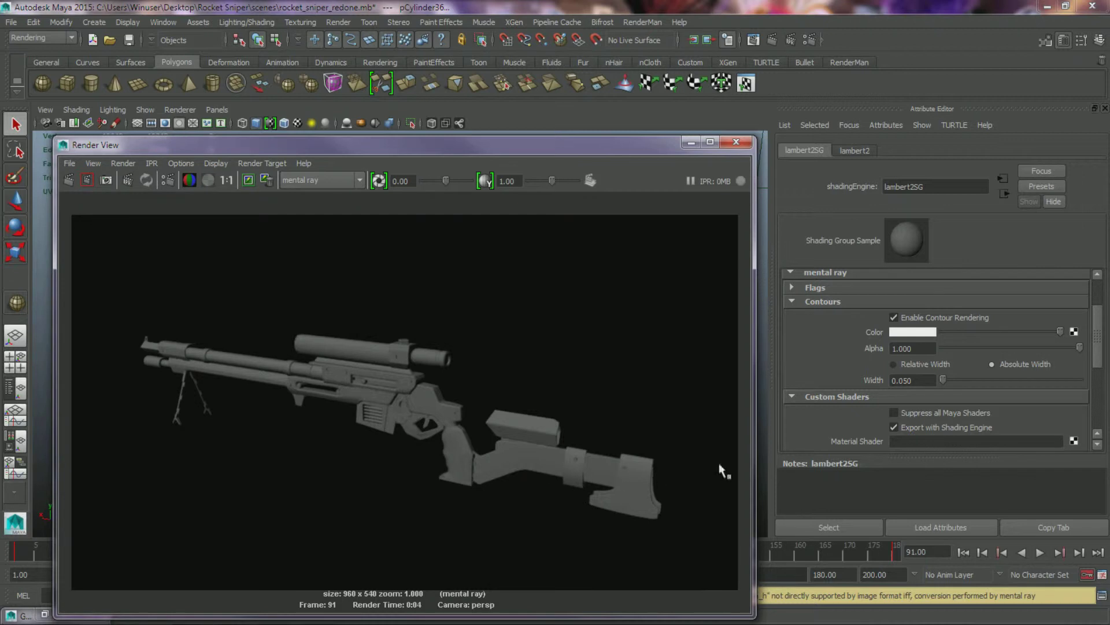
{"action": "left_click", "coordinate": [737, 150]}
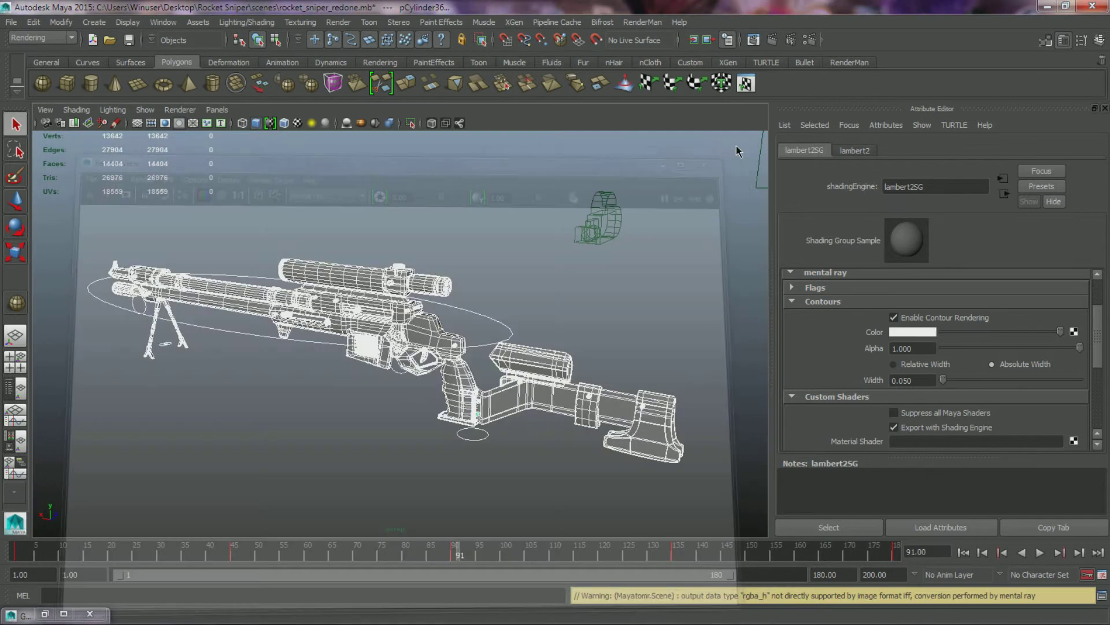
Enable contour rendering among the mental ray features in the Render Settings.
{"action": "left_click", "coordinate": [813, 42]}
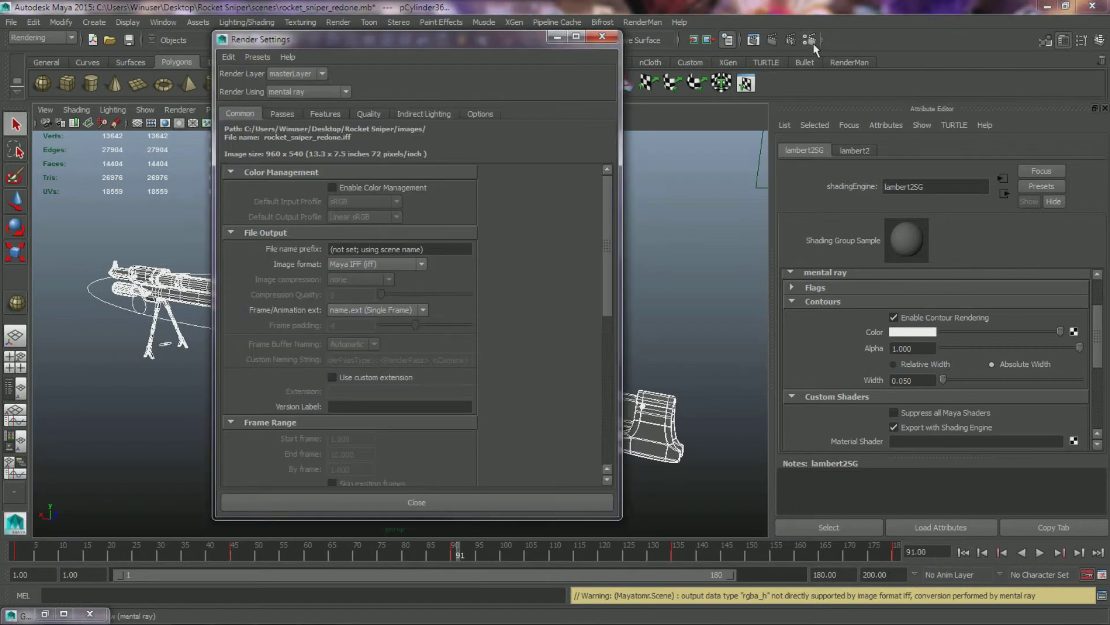
{"action": "left_click", "coordinate": [324, 116]}
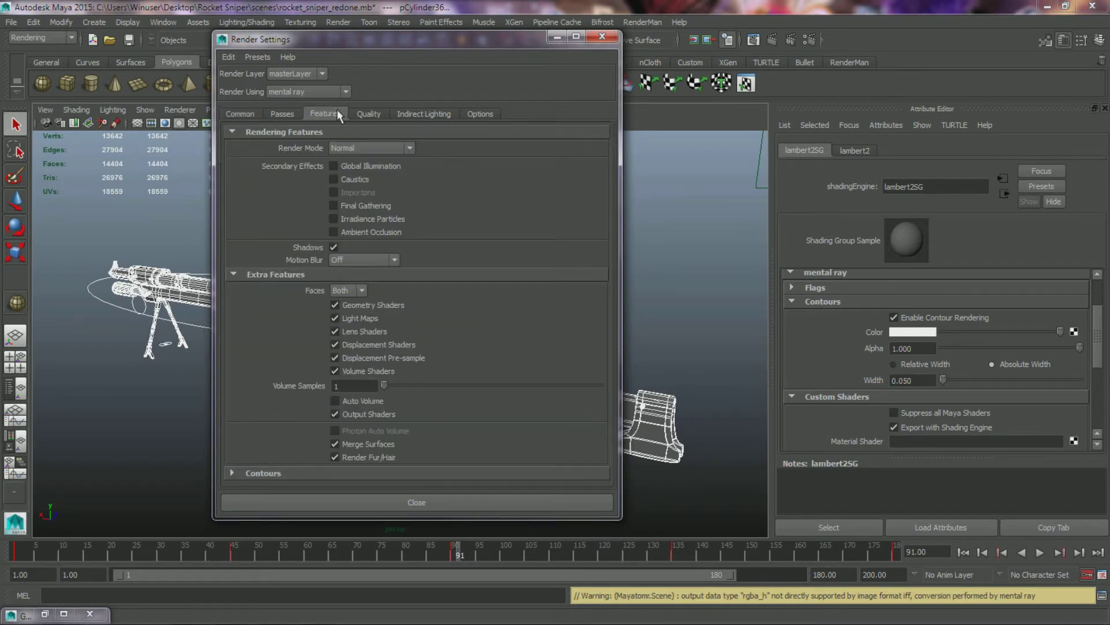
{"action": "left_click", "coordinate": [272, 473]}
{"action": "scroll", "coordinate": [277, 438], "scroll_direction": "down", "scroll_amount": 3}
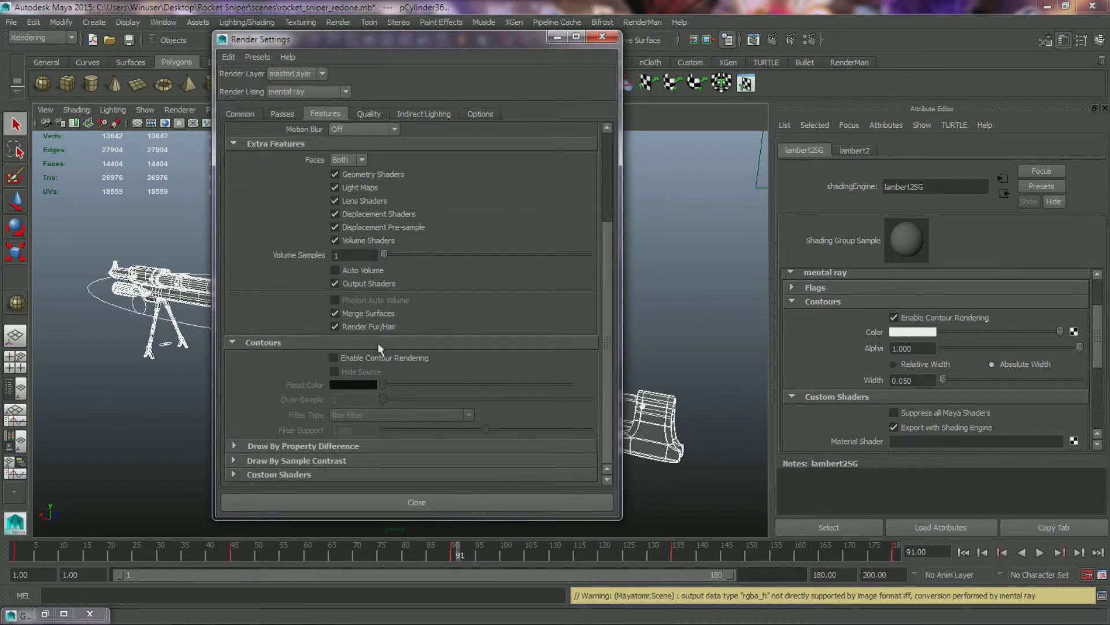
{"action": "left_click", "coordinate": [399, 359]}
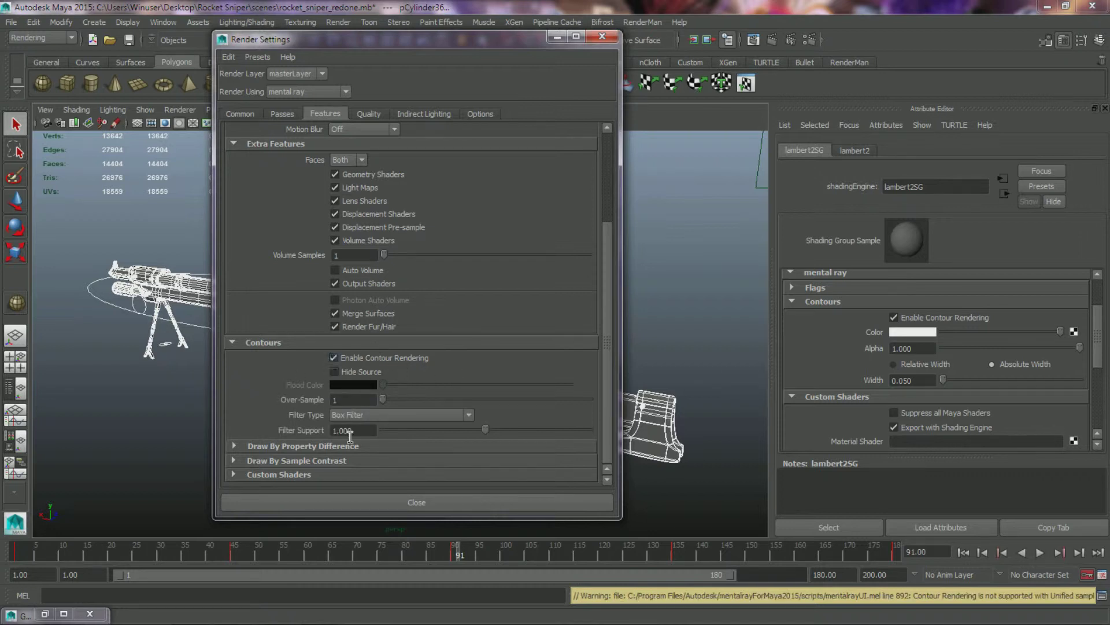
Hide the source in the contour render settings, with an over-sample of 3 and the Gaussian Filter type.
{"action": "left_click", "coordinate": [370, 374]}
{"action": "left_click_drag", "start_coordinate": [382, 401], "coordinate": [417, 404]}
{"action": "left_click", "coordinate": [399, 415]}
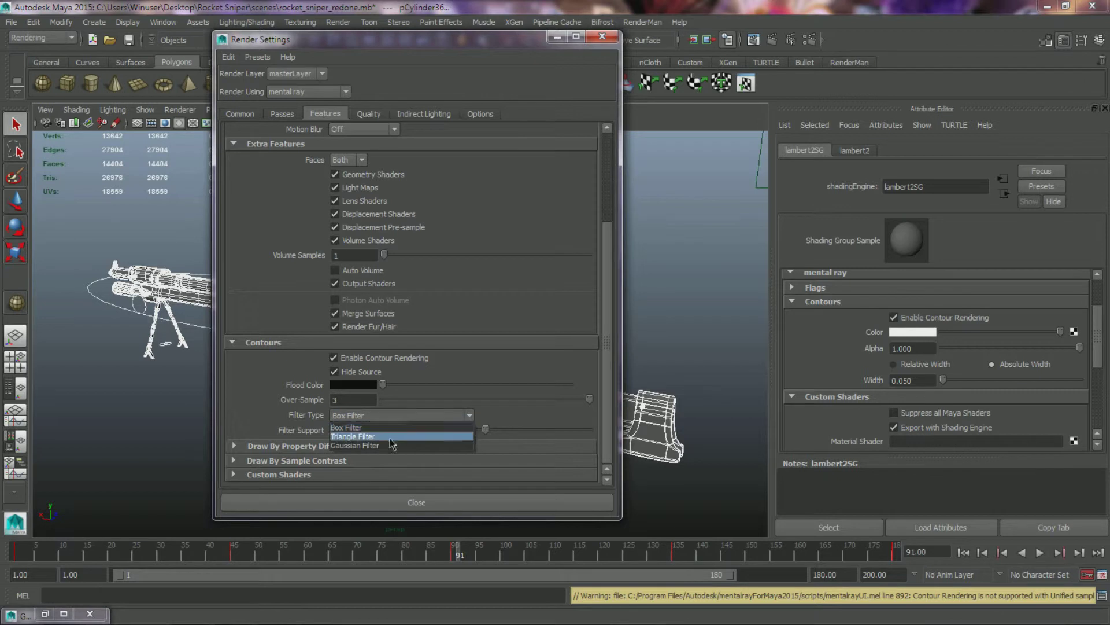
{"action": "left_click", "coordinate": [387, 442]}
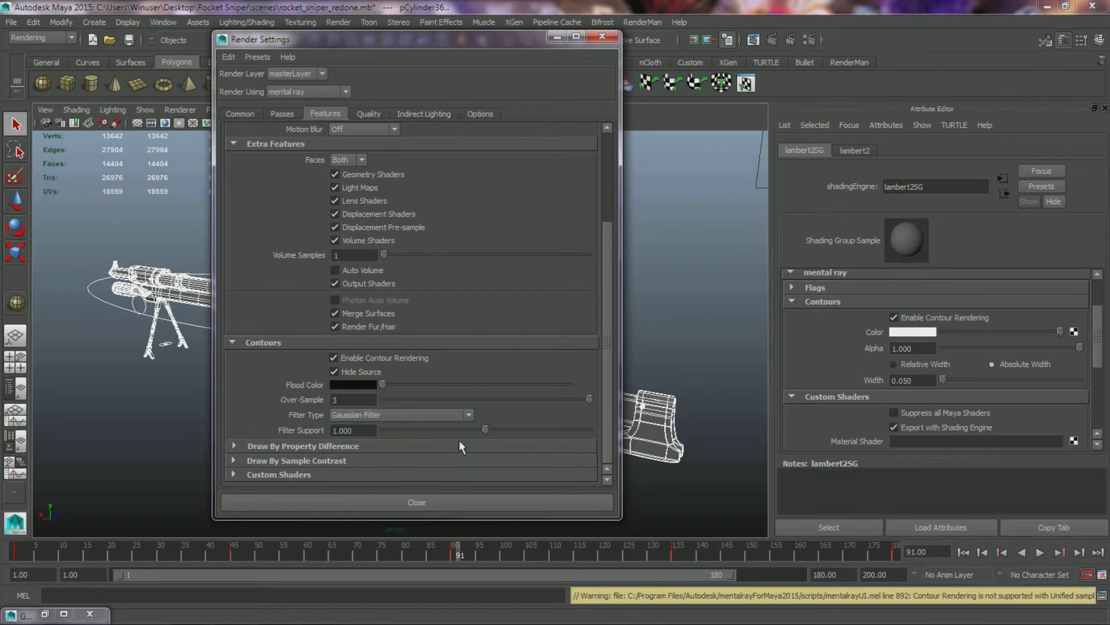
Draw contours around all poly faces, test-rendering the rifle before and after the change.
{"action": "left_click", "coordinate": [775, 38]}
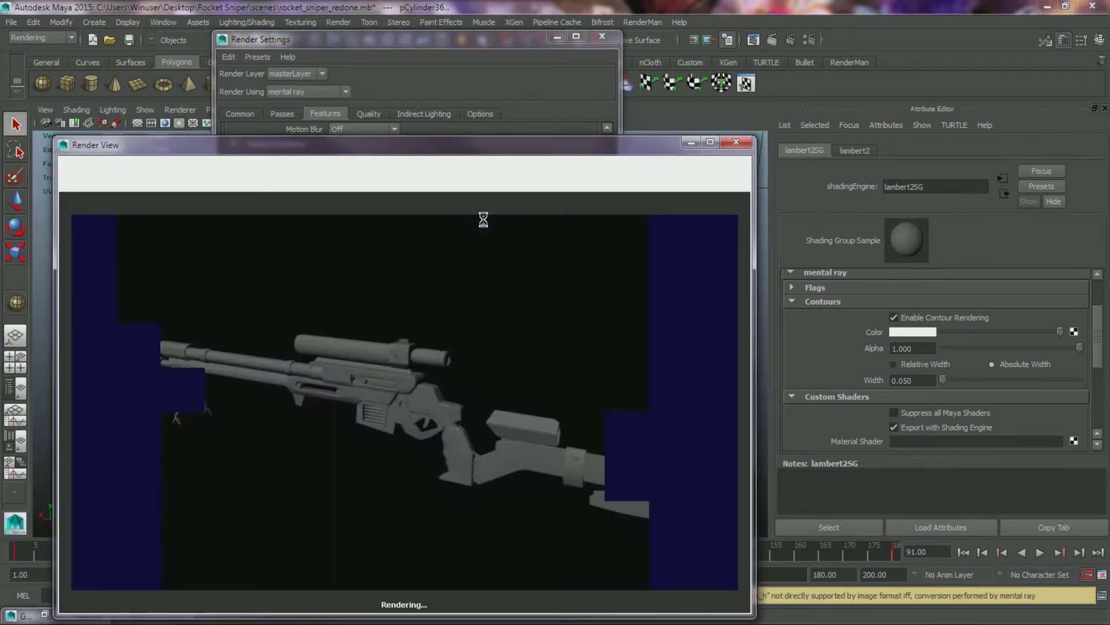
{"action": "left_click", "coordinate": [738, 142]}
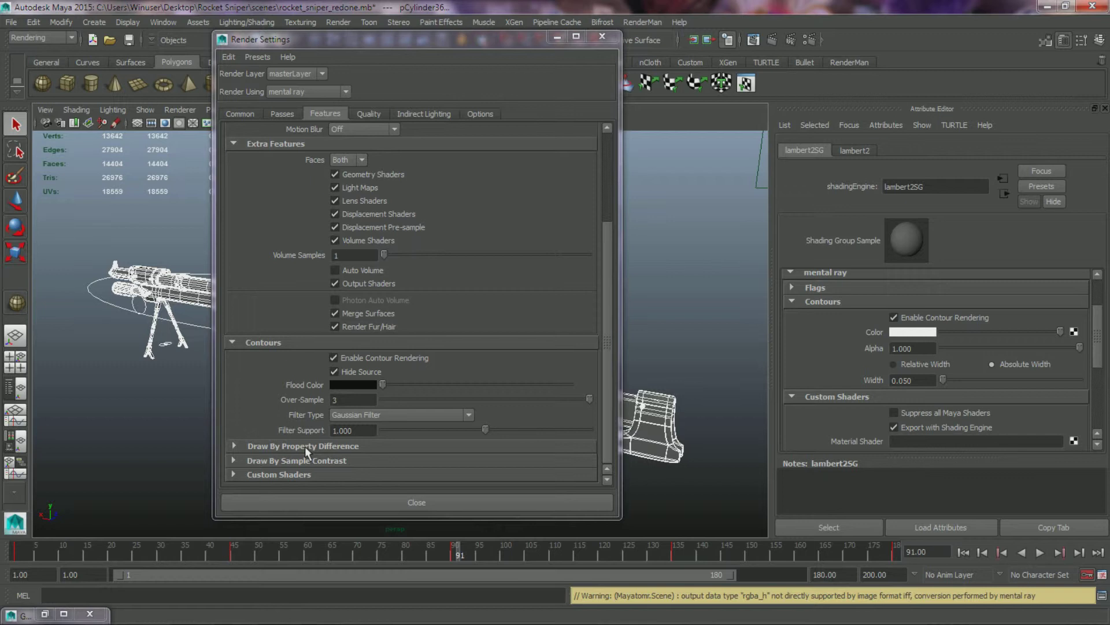
{"action": "left_click", "coordinate": [304, 446]}
{"action": "scroll", "coordinate": [381, 347], "scroll_direction": "down", "scroll_amount": 3}
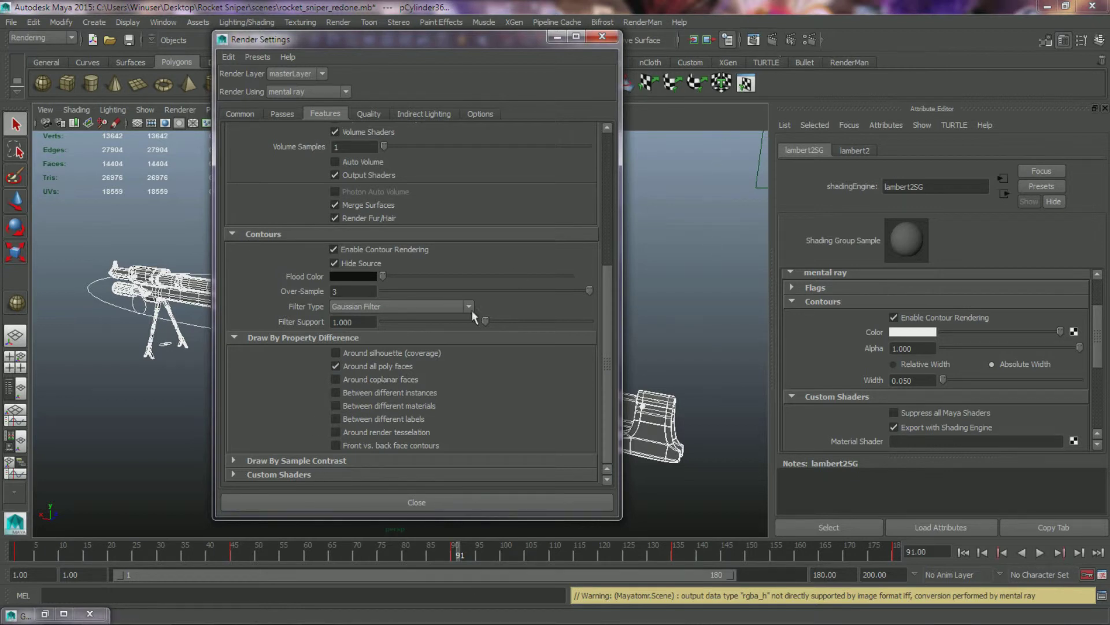
{"action": "left_click", "coordinate": [772, 39]}
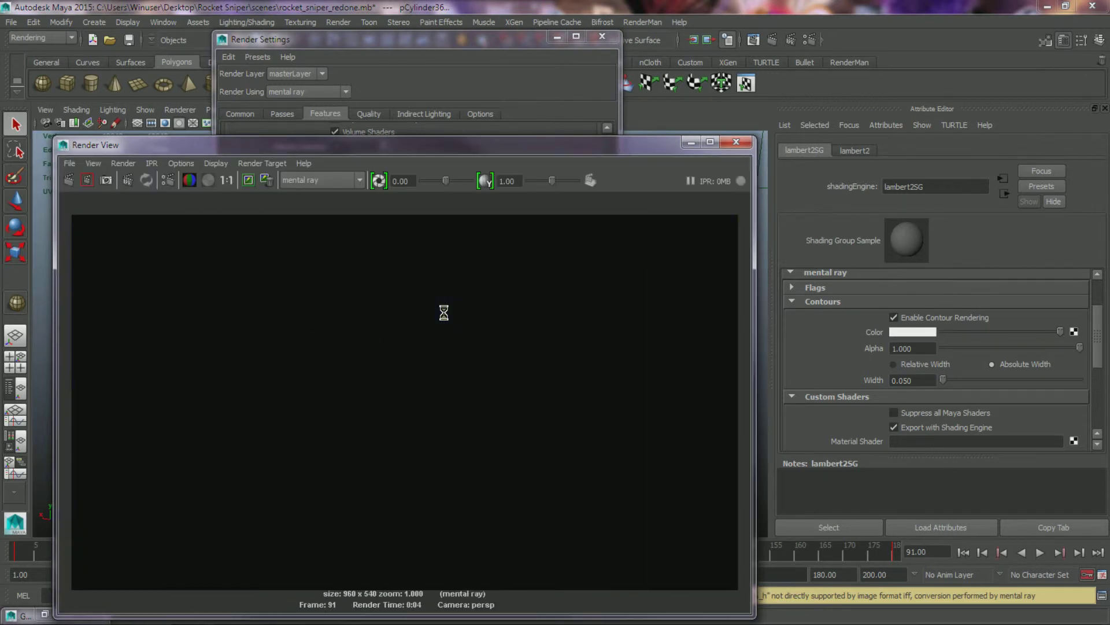
{"action": "left_click", "coordinate": [736, 142]}
Switch the mental ray quality sampling to Legacy Sampling Mode and render the rifle.
{"action": "left_click", "coordinate": [379, 116]}
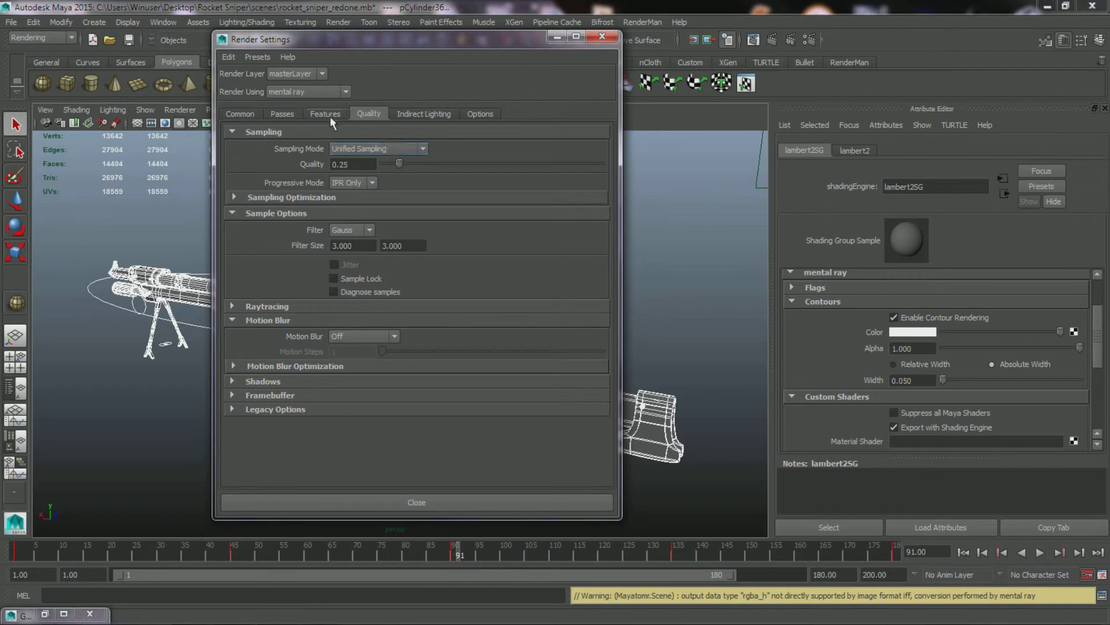
{"action": "left_click", "coordinate": [422, 148]}
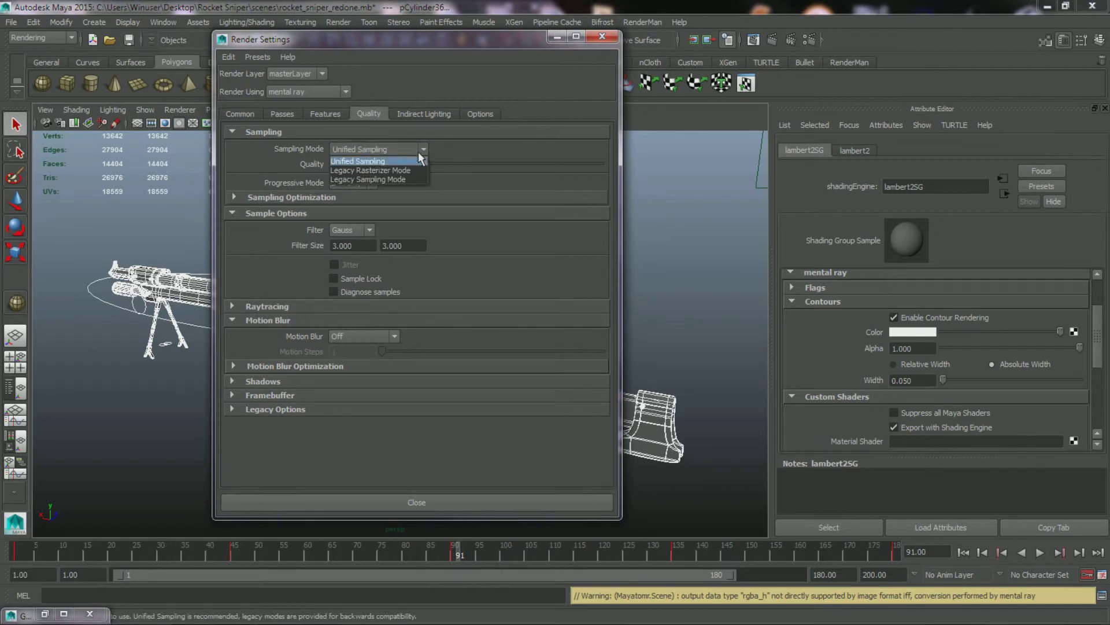
{"action": "left_click", "coordinate": [399, 179]}
{"action": "left_click", "coordinate": [602, 37]}
{"action": "left_click", "coordinate": [772, 43]}
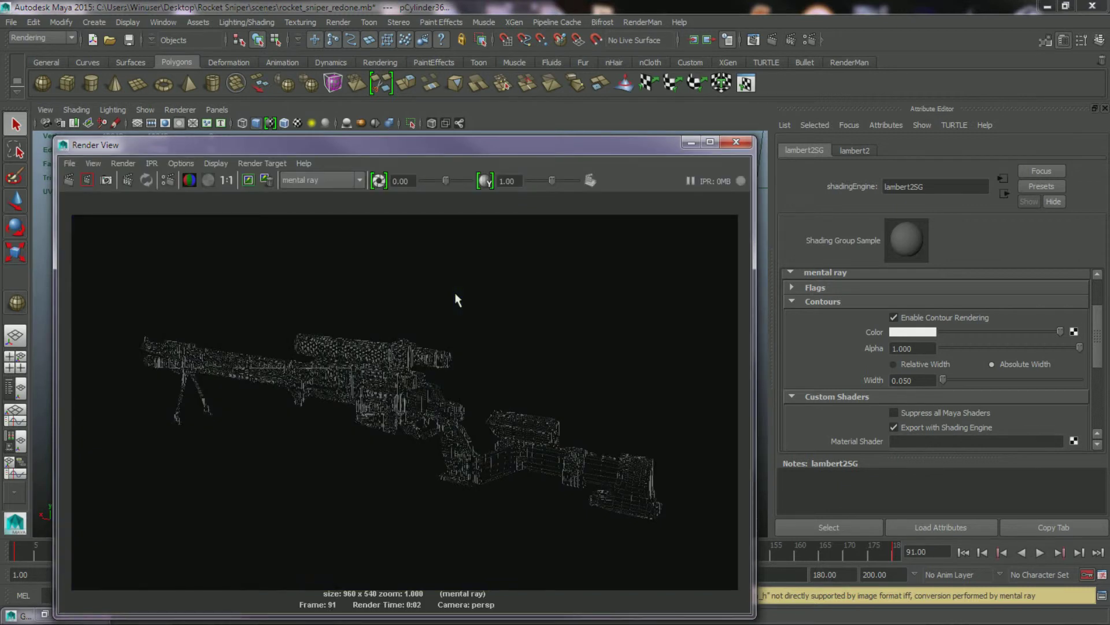
Enable Jitter and raise the max sample level in the quality settings, and render the rifle again.
{"action": "left_click", "coordinate": [811, 38]}
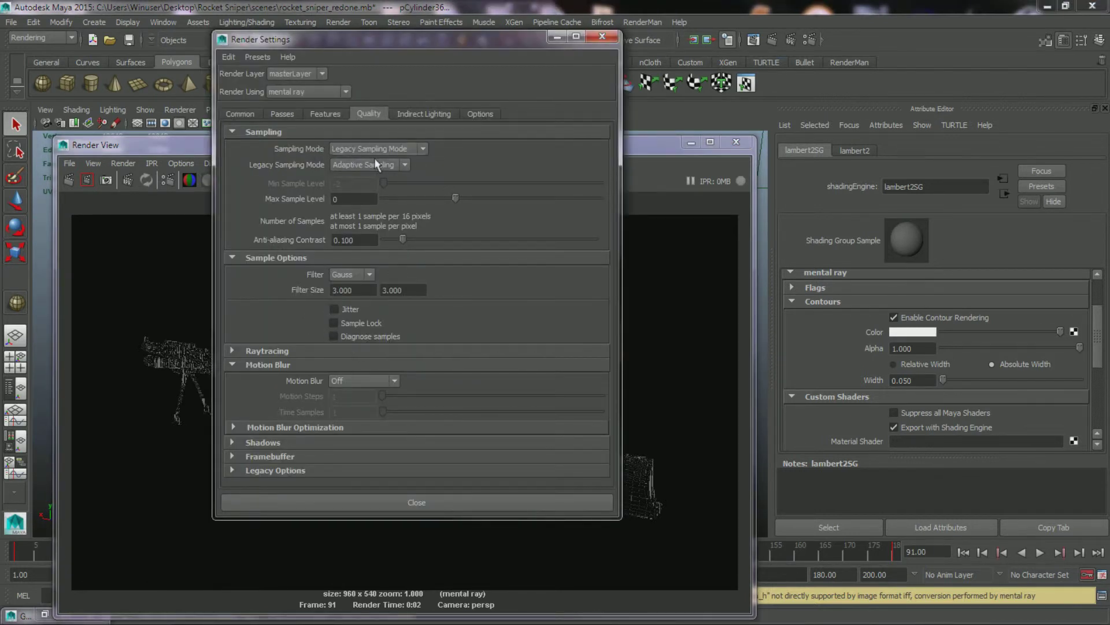
{"action": "left_click", "coordinate": [349, 309]}
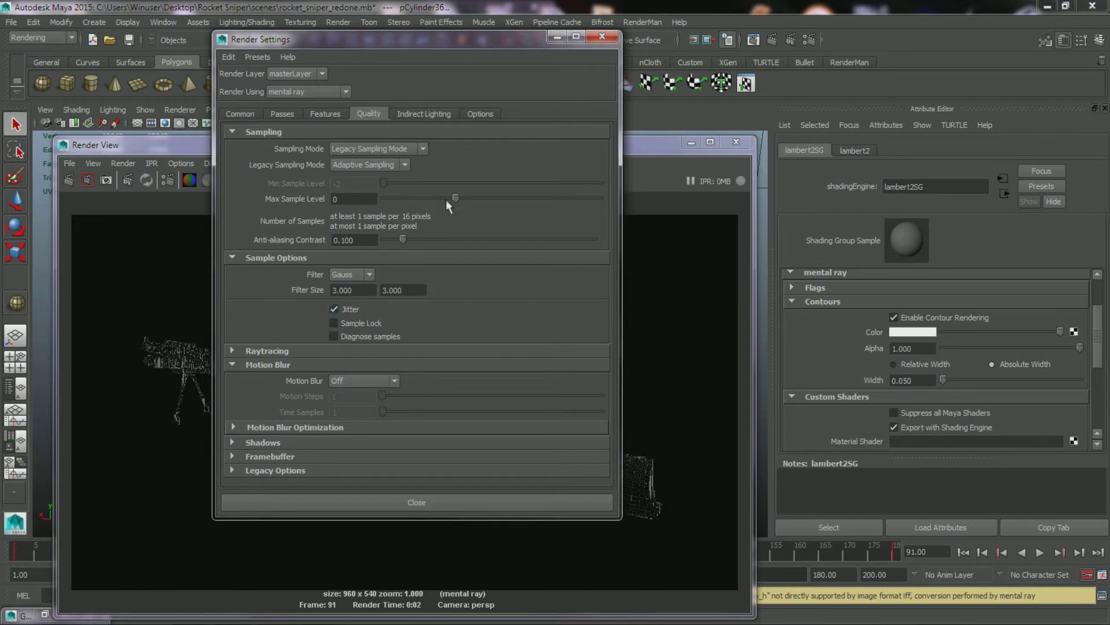
{"action": "left_click_drag", "start_coordinate": [456, 198], "coordinate": [526, 198]}
{"action": "left_click", "coordinate": [774, 40]}
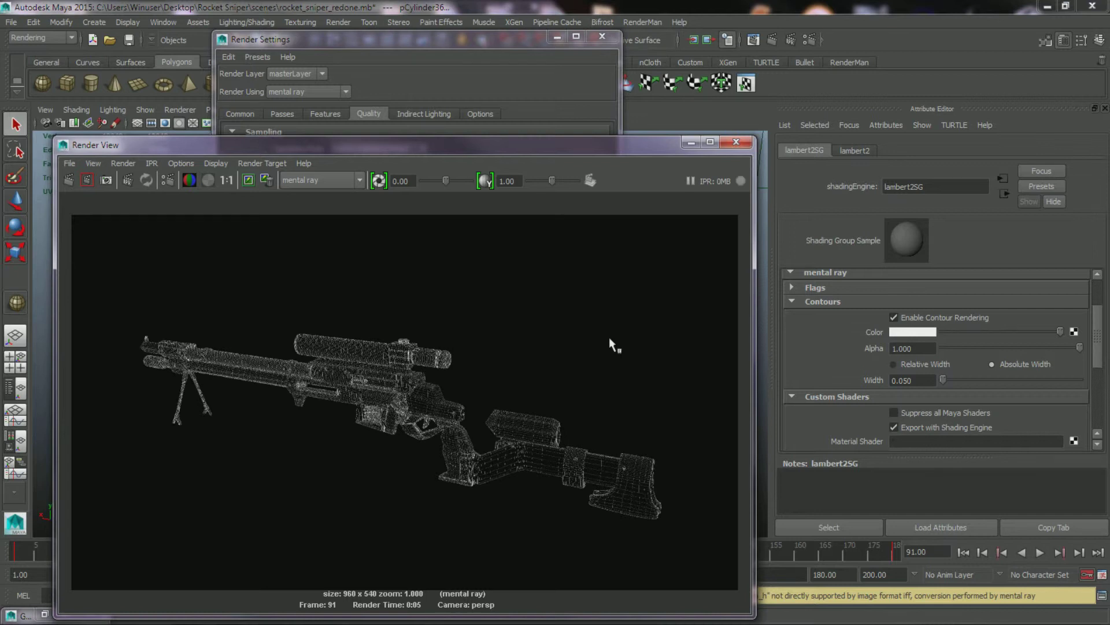
{"action": "left_click", "coordinate": [732, 141]}
{"action": "left_click", "coordinate": [602, 36]}
Start a new scene without saving and reopen the recent file rocket_sniper_redone.mb.
{"action": "left_click", "coordinate": [93, 40]}
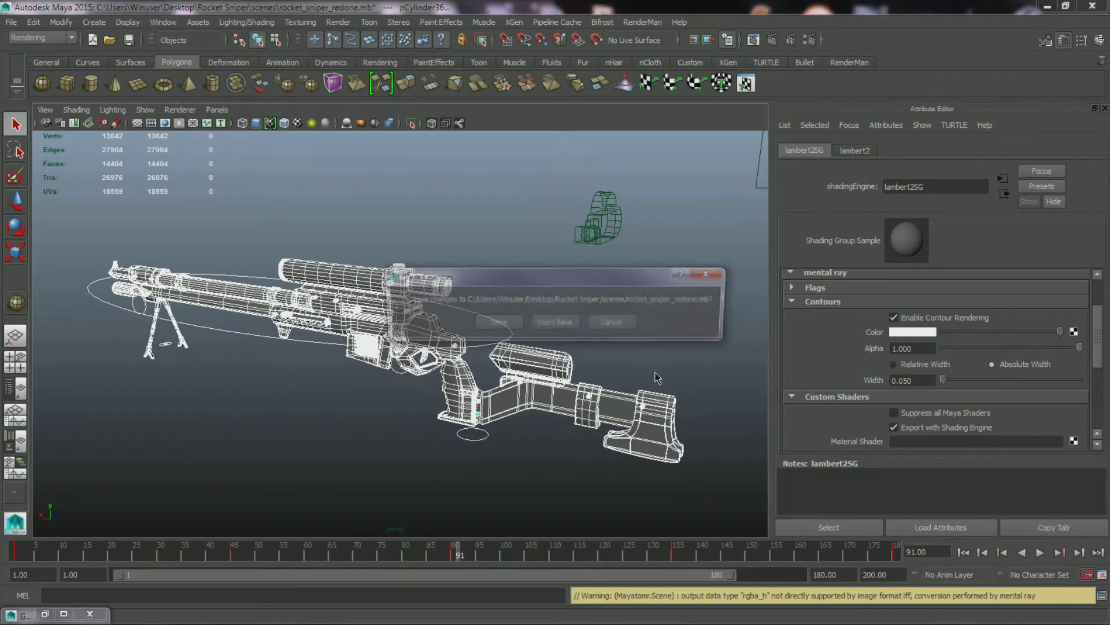
{"action": "left_click", "coordinate": [559, 328]}
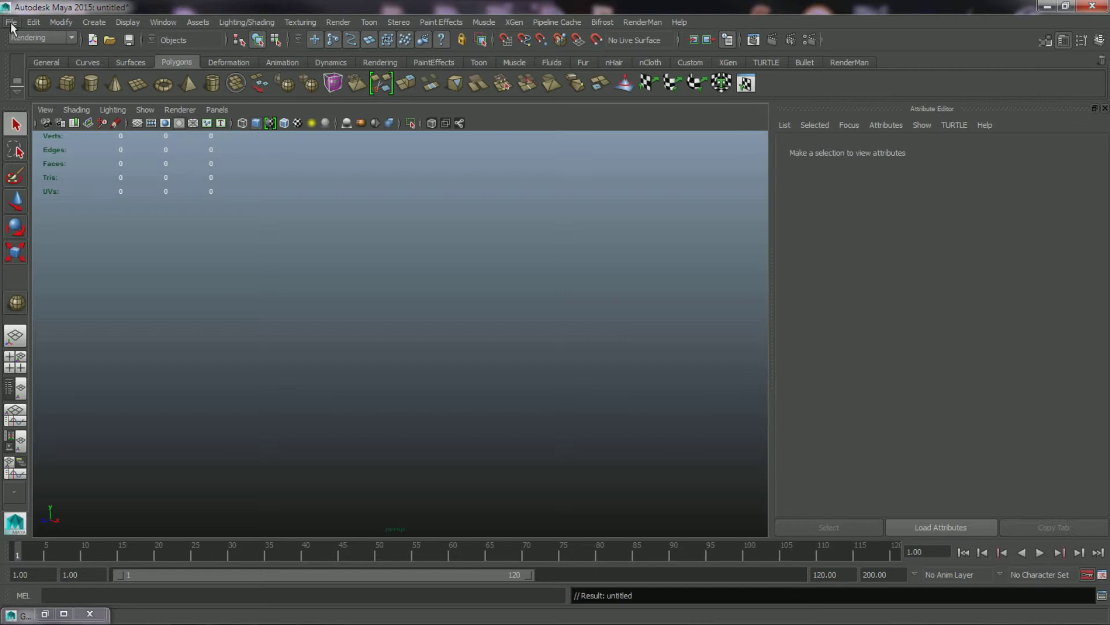
{"action": "left_click", "coordinate": [11, 22]}
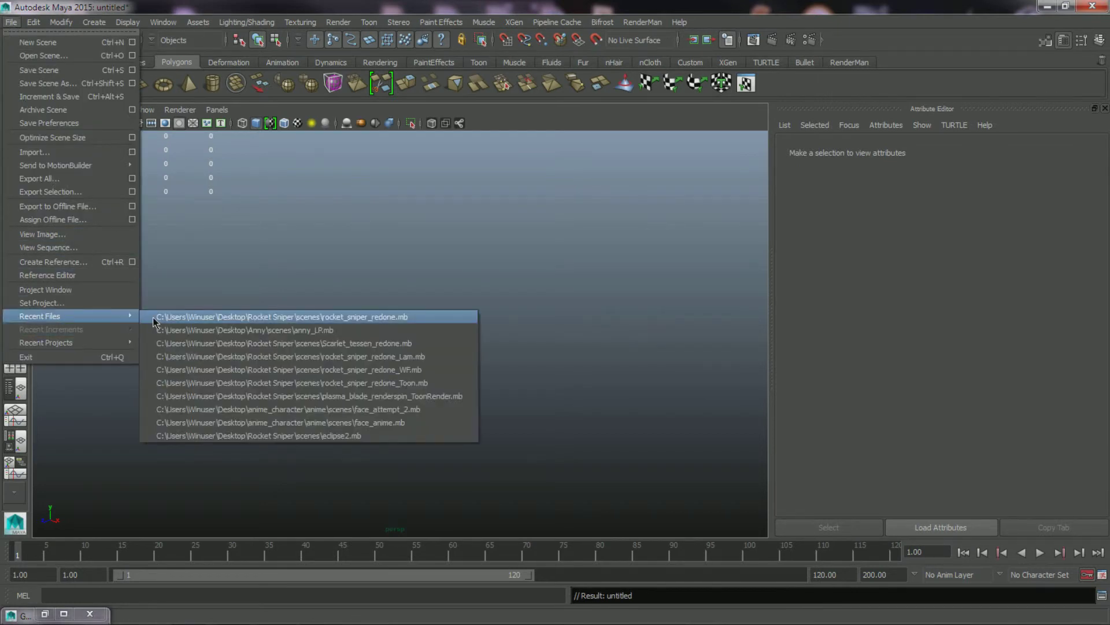
{"action": "left_click", "coordinate": [160, 322]}
{"action": "left_click", "coordinate": [569, 322]}
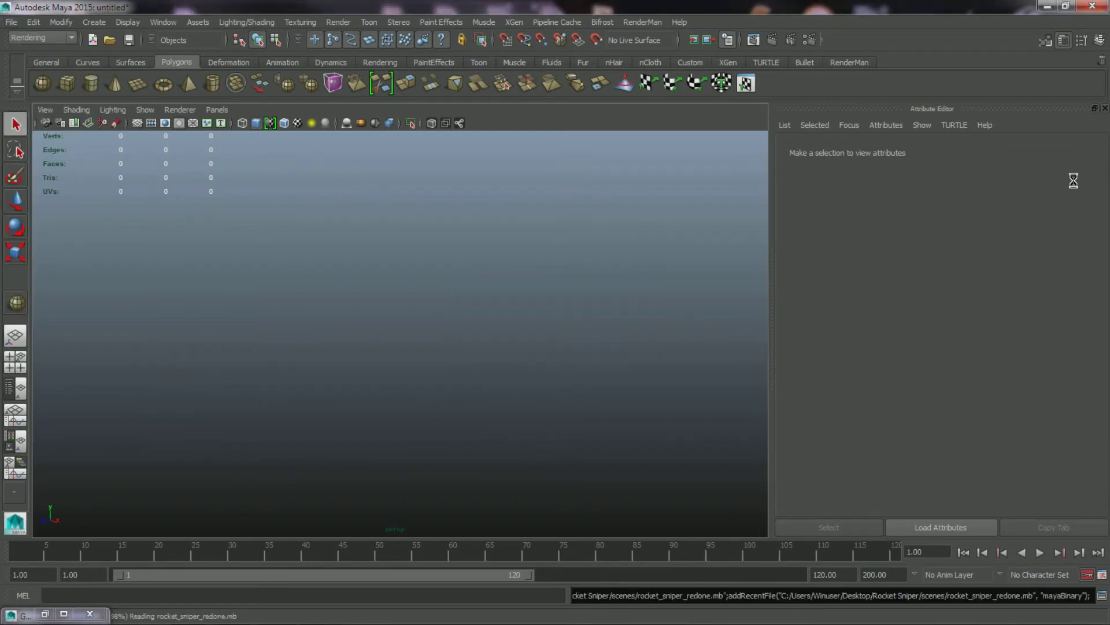
Close the Attribute Editor and Outliner and display the rifle shaded through the persp camera.
{"action": "left_click", "coordinate": [1105, 109]}
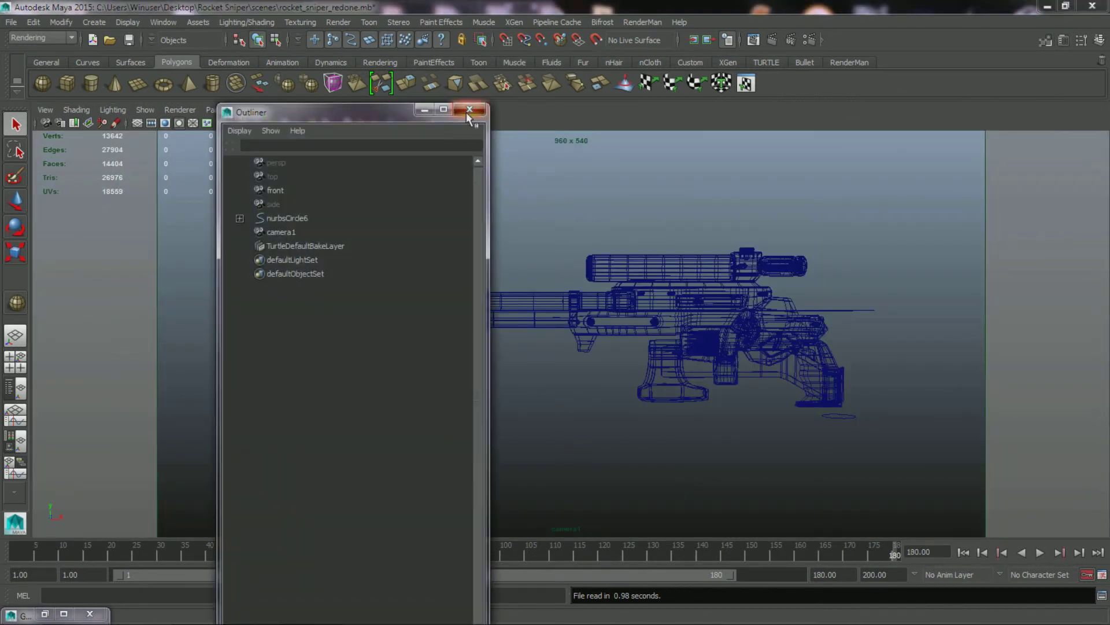
{"action": "left_click", "coordinate": [468, 113]}
{"action": "left_click", "coordinate": [218, 109]}
{"action": "mouse_move", "coordinate": [272, 123]}
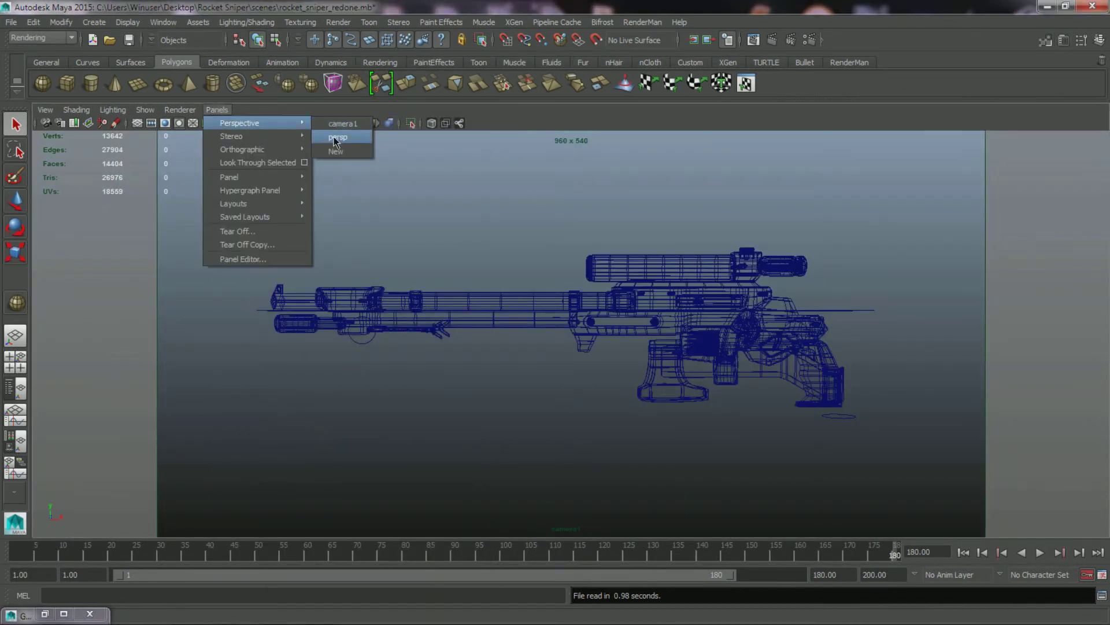
{"action": "left_click", "coordinate": [334, 137]}
{"action": "key", "text": "5"}
{"action": "left_click_drag", "start_coordinate": [419, 296], "coordinate": [448, 292], "text": "alt"}
Select the whole rifle and assign a new Lambert material to it.
{"action": "left_click_drag", "start_coordinate": [177, 246], "coordinate": [909, 457]}
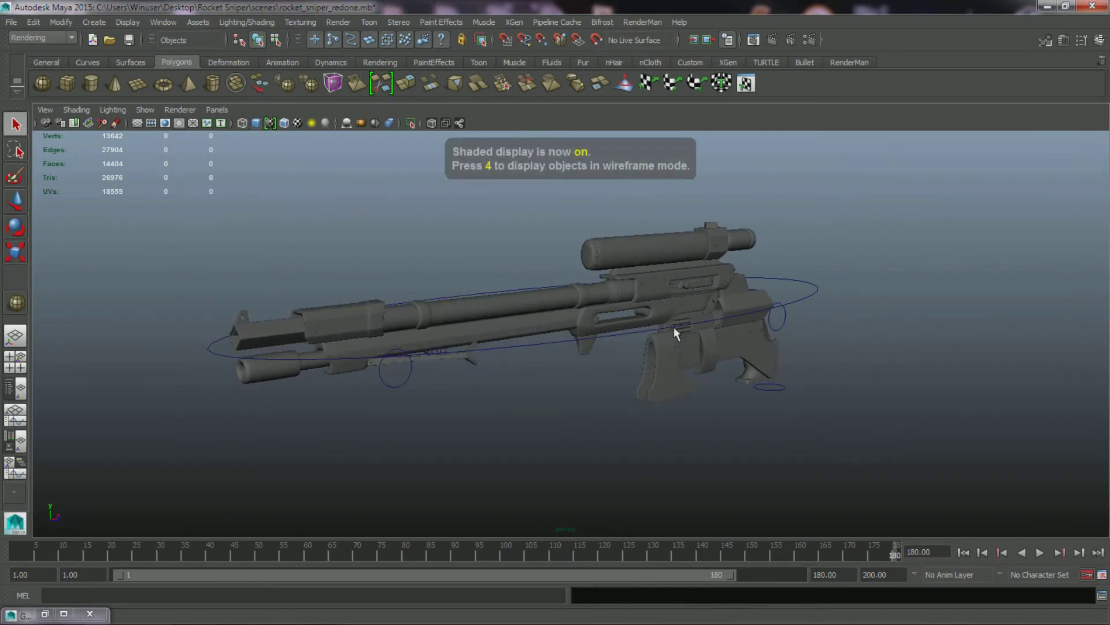
{"action": "left_click", "coordinate": [636, 251]}
{"action": "key", "text": "4"}
{"action": "right_click_drag", "start_coordinate": [637, 251], "coordinate": [624, 522]}
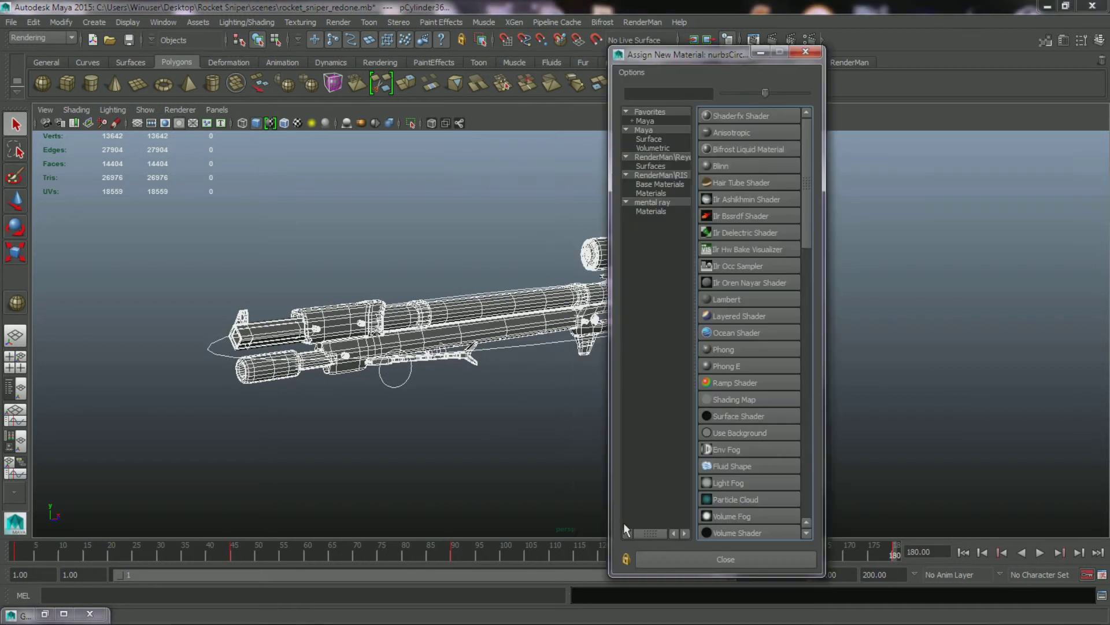
{"action": "left_click", "coordinate": [741, 298]}
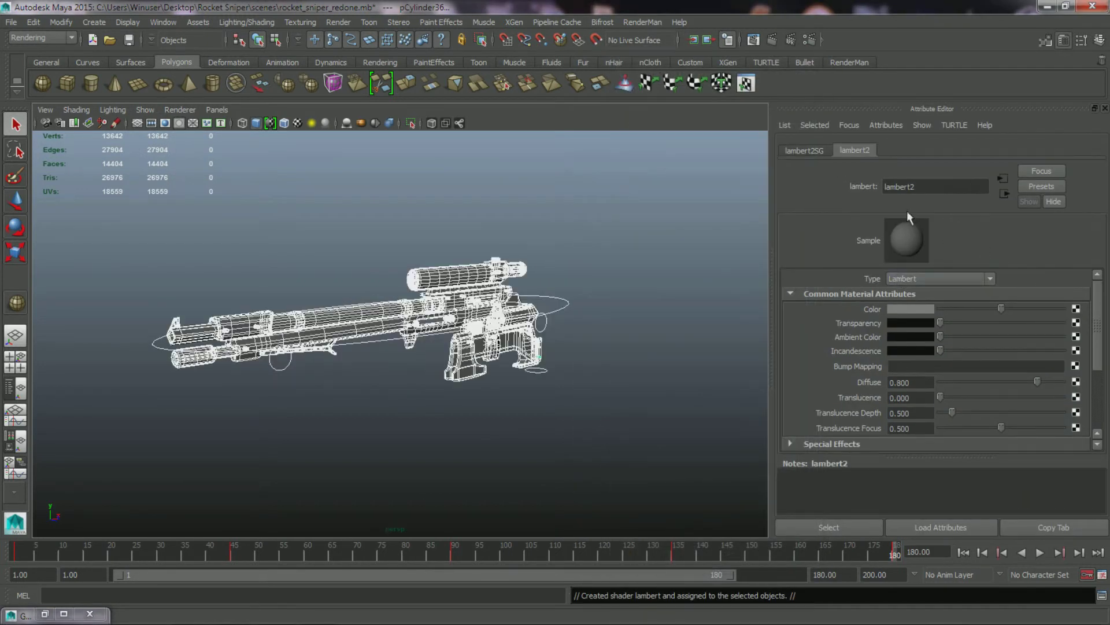
Search the render nodes for "contour" and assign contour_shader_simple as the Contour Shader of the lambert2SG shading group.
{"action": "left_click", "coordinate": [824, 153]}
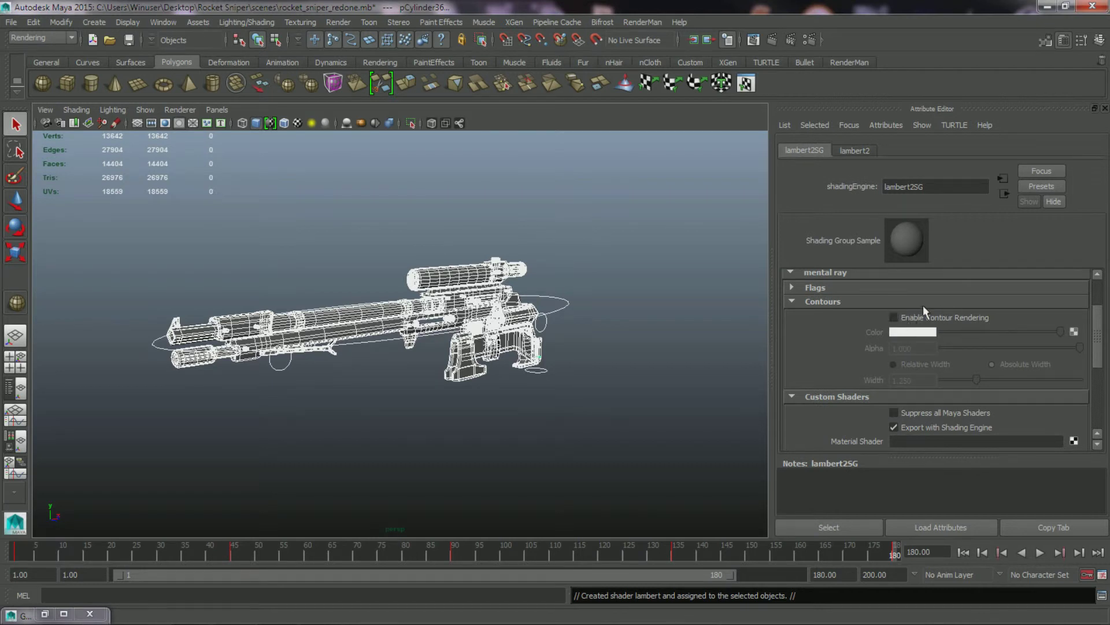
{"action": "scroll", "coordinate": [996, 320], "scroll_direction": "down", "scroll_amount": 3}
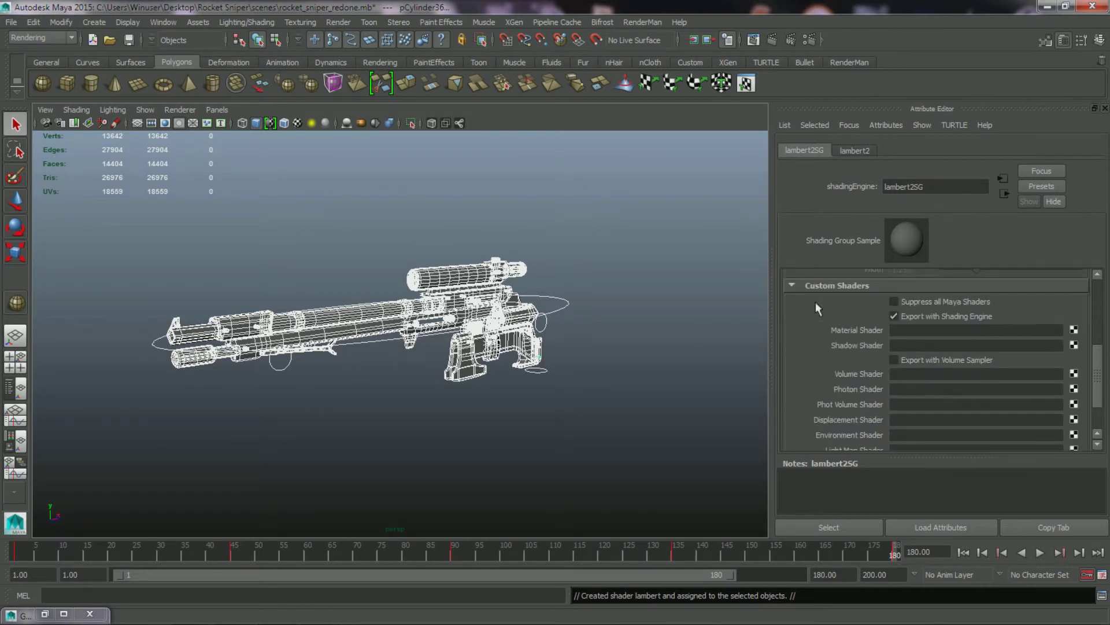
{"action": "scroll", "coordinate": [914, 289], "scroll_direction": "down", "scroll_amount": 2}
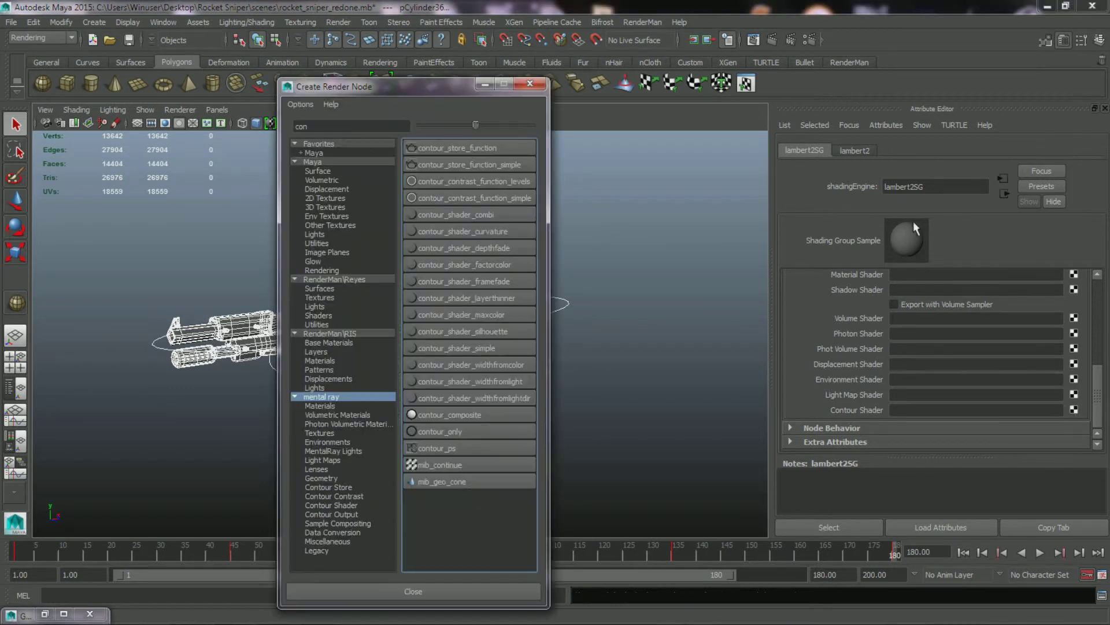
{"action": "left_click_drag", "start_coordinate": [354, 121], "coordinate": [286, 125]}
{"action": "key", "text": "BackSpace"}
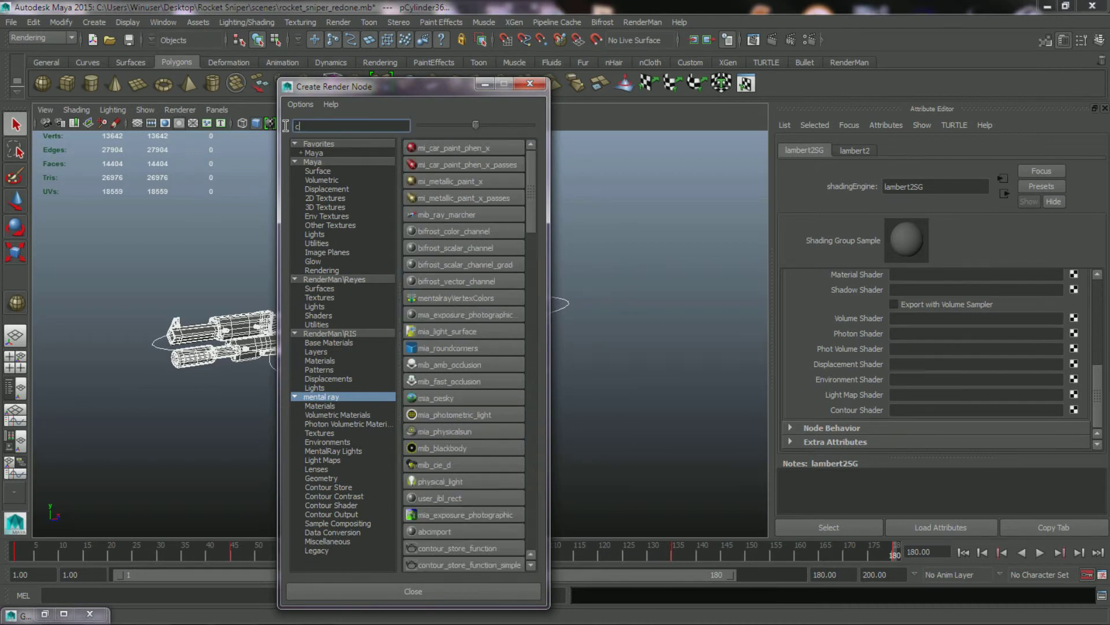
{"action": "type", "text": "contour"}
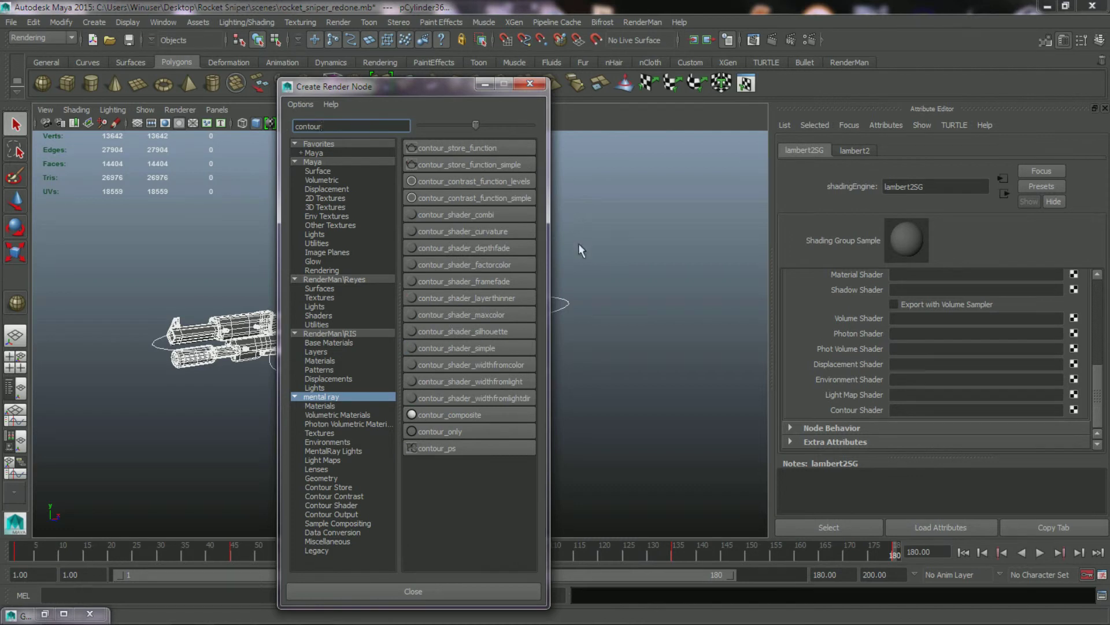
{"action": "left_click", "coordinate": [490, 349]}
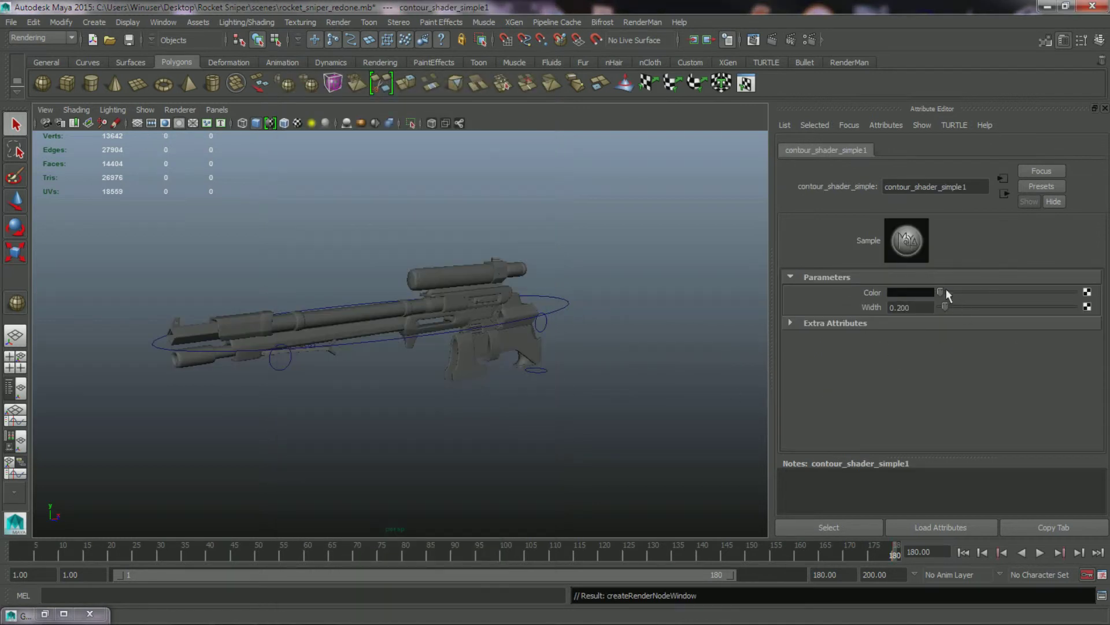
Set the simple contour shader's color to red and its width to 0.02.
{"action": "left_click_drag", "start_coordinate": [946, 289], "coordinate": [1086, 296]}
{"action": "left_click", "coordinate": [927, 293]}
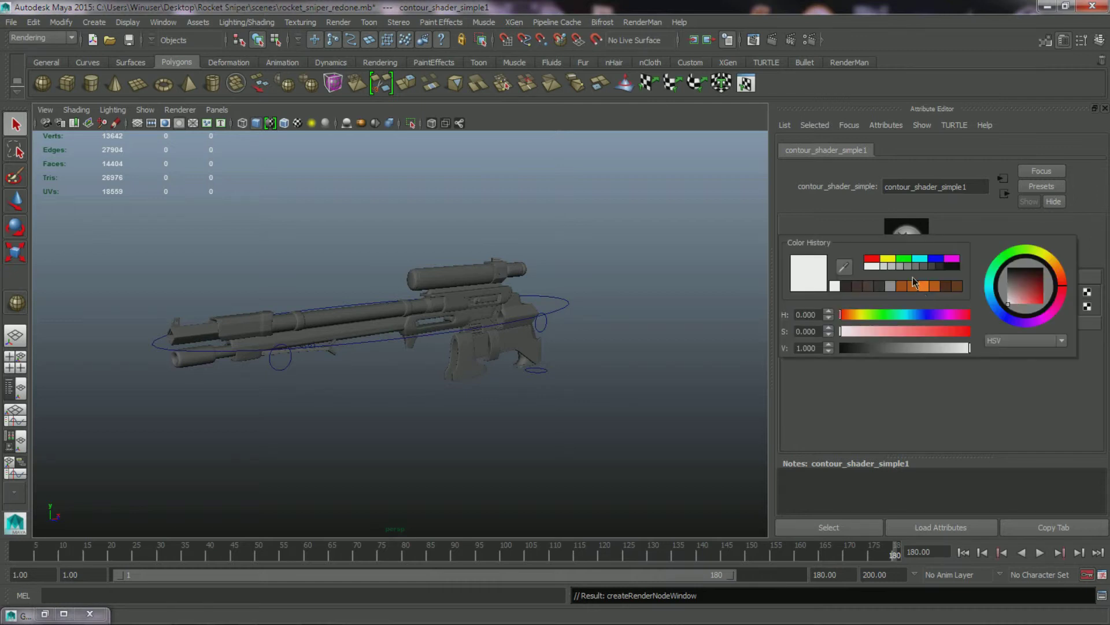
{"action": "left_click", "coordinate": [875, 260]}
{"action": "left_click", "coordinate": [917, 305]}
{"action": "type", "text": ".02"}
{"action": "key", "text": "Return"}
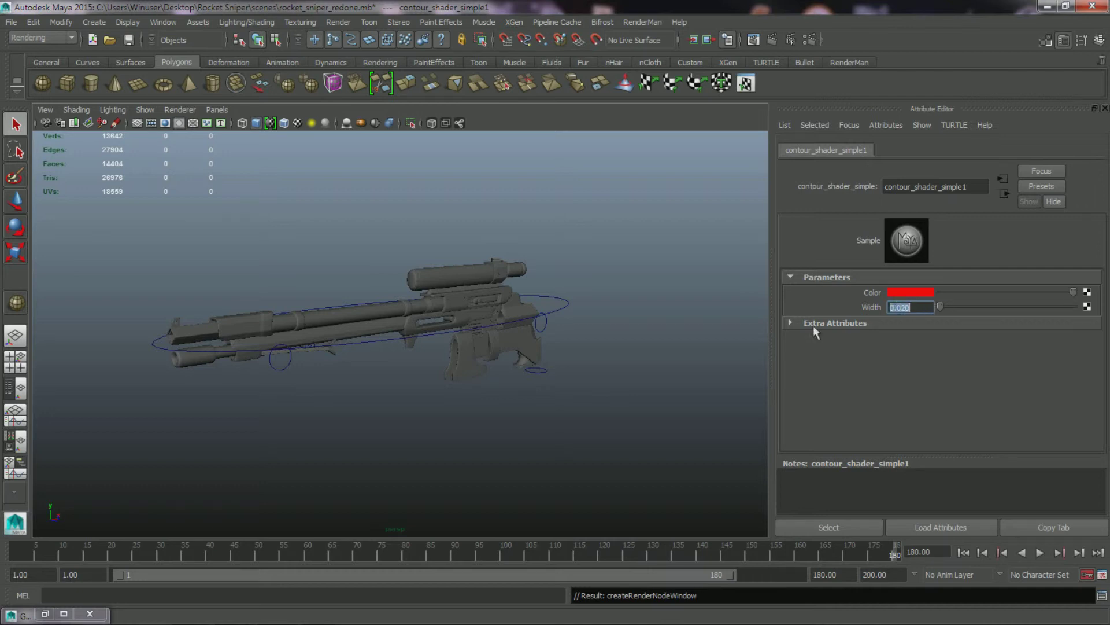
Enable contour rendering among the mental ray features in the Render Settings, leaving the source unhidden.
{"action": "left_click", "coordinate": [809, 41]}
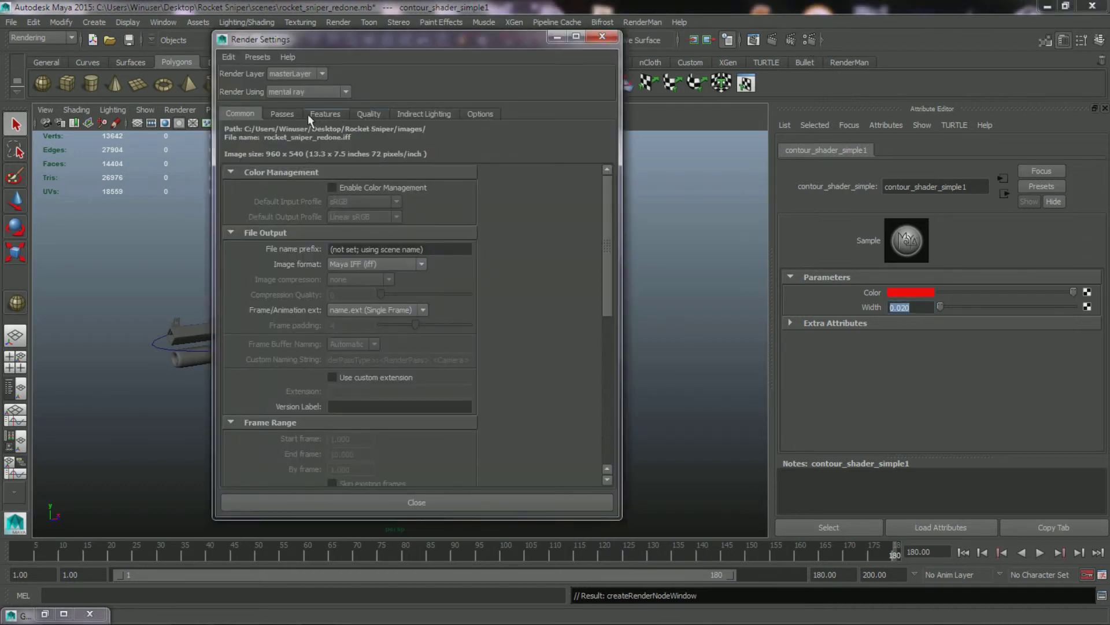
{"action": "left_click", "coordinate": [321, 115]}
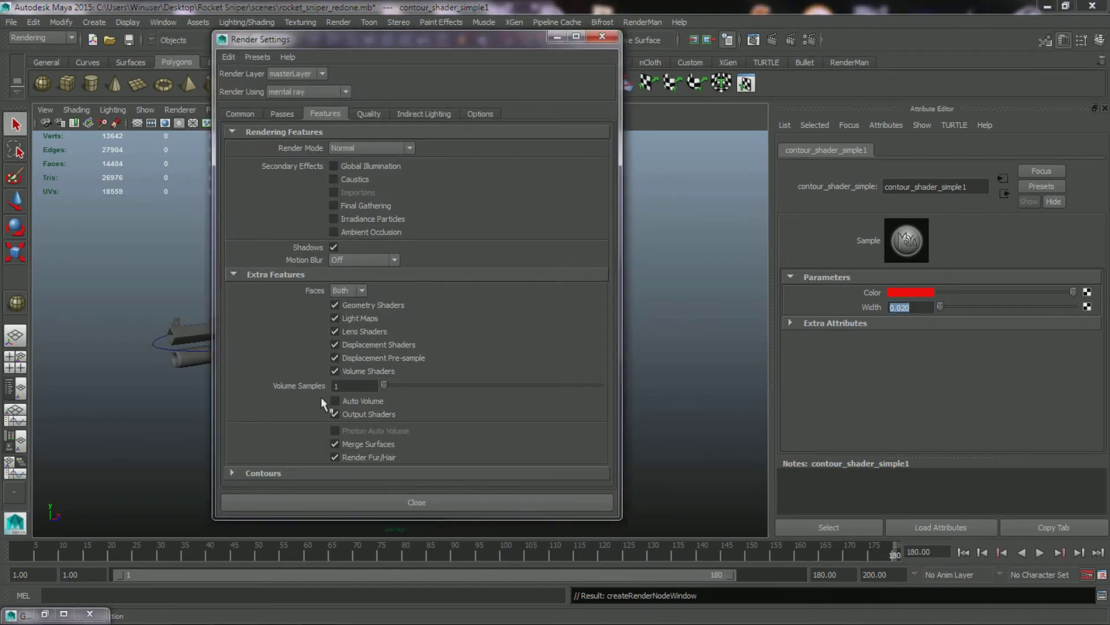
{"action": "left_click", "coordinate": [317, 474]}
{"action": "scroll", "coordinate": [310, 354], "scroll_direction": "down", "scroll_amount": 3}
{"action": "left_click", "coordinate": [350, 357]}
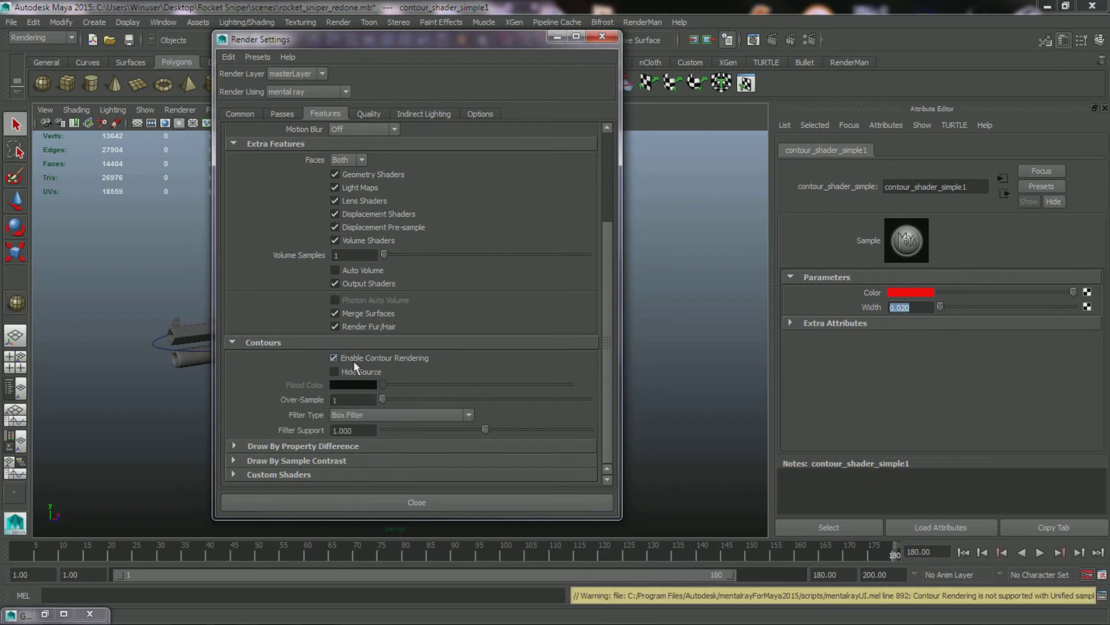
{"action": "left_click", "coordinate": [352, 365]}
{"action": "left_click", "coordinate": [353, 364]}
Set the contour over-sample to 3 and the filter type to Gaussian Filter.
{"action": "left_click_drag", "start_coordinate": [383, 400], "coordinate": [578, 397]}
{"action": "left_click", "coordinate": [441, 415]}
{"action": "left_click", "coordinate": [414, 449]}
Set the contours to draw around all poly faces by property difference.
{"action": "left_click", "coordinate": [317, 444]}
{"action": "scroll", "coordinate": [377, 399], "scroll_direction": "down", "scroll_amount": 2}
{"action": "left_click", "coordinate": [390, 365]}
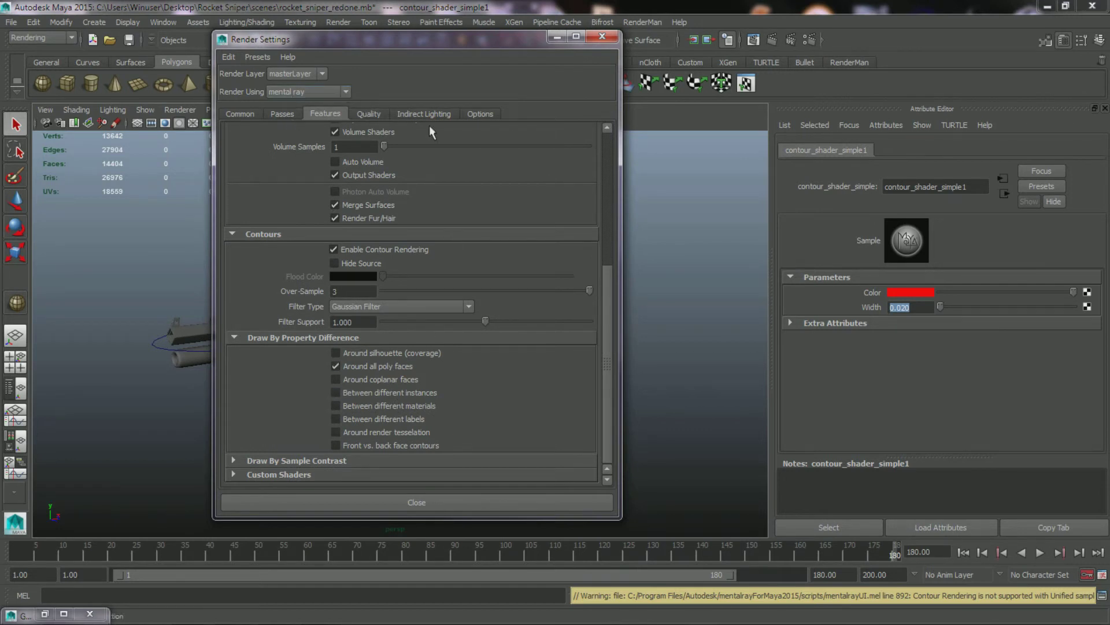
Switch quality sampling to Legacy Sampling Mode, with the max sample level raised to the slider's limit and Jitter enabled.
{"action": "left_click", "coordinate": [380, 110]}
{"action": "left_click", "coordinate": [382, 149]}
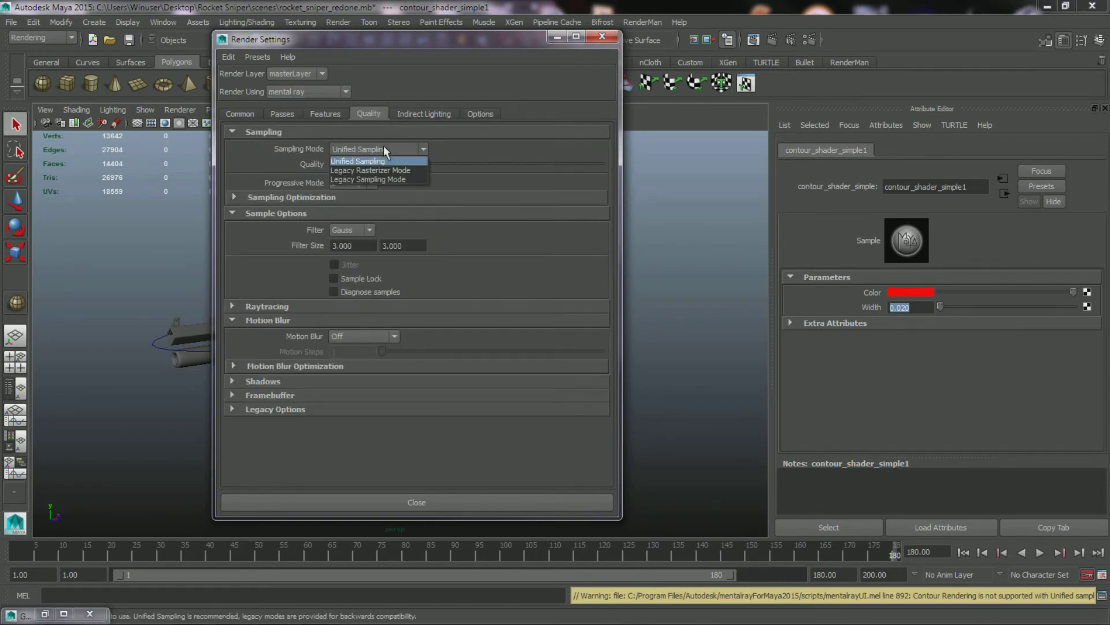
{"action": "left_click", "coordinate": [380, 179]}
{"action": "left_click_drag", "start_coordinate": [457, 198], "coordinate": [620, 200]}
{"action": "left_click", "coordinate": [346, 311]}
Close the Render Settings and render the perspective view with the red contour shader.
{"action": "left_click", "coordinate": [601, 37]}
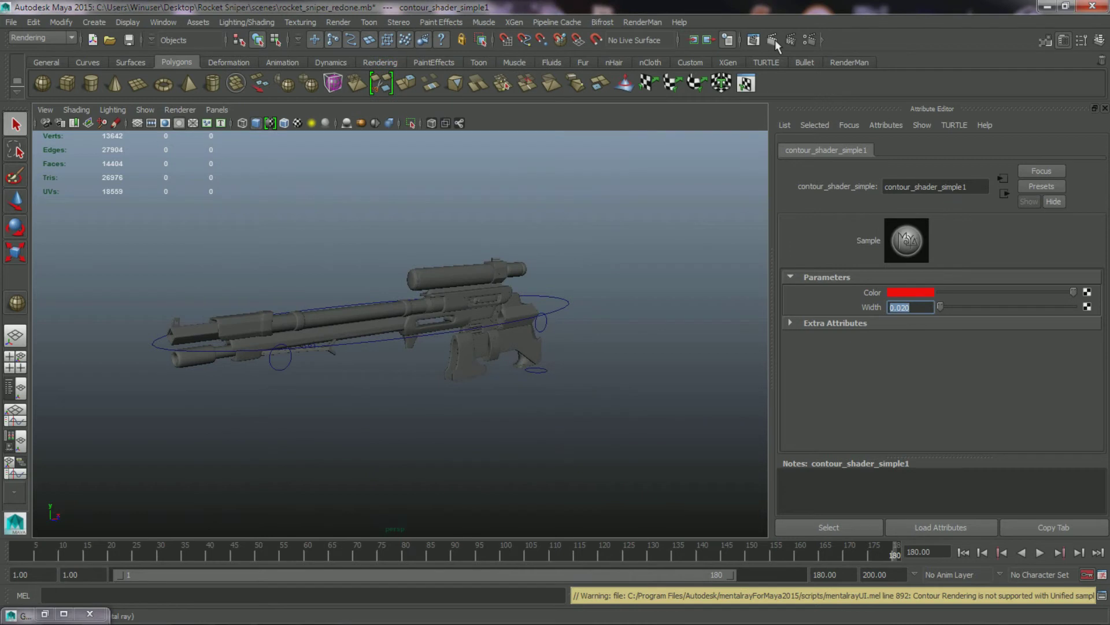
{"action": "left_click", "coordinate": [772, 40]}
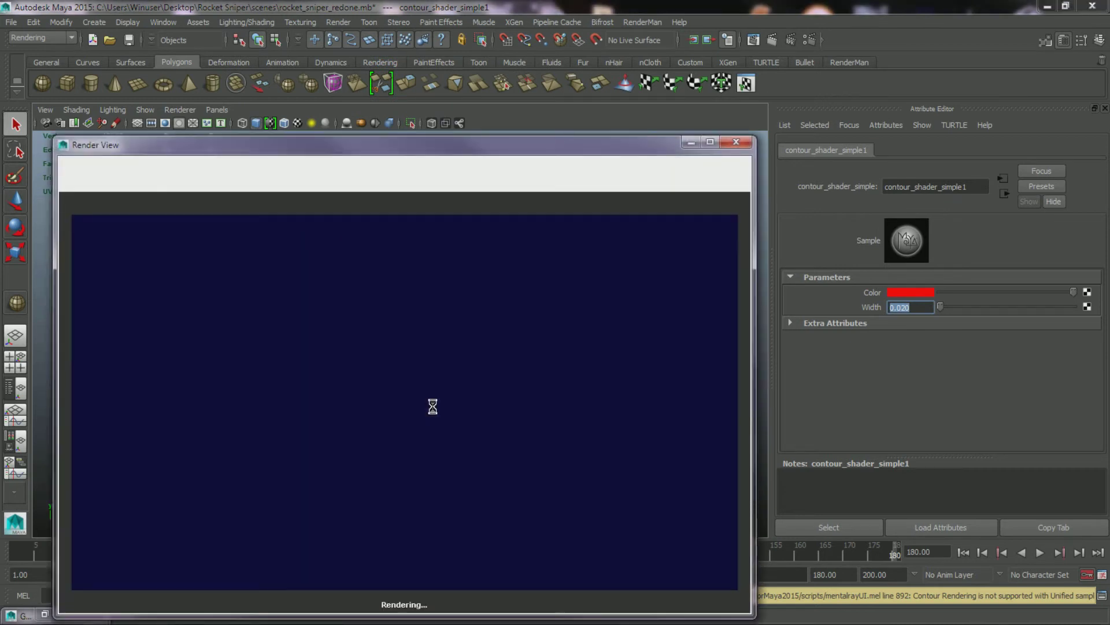